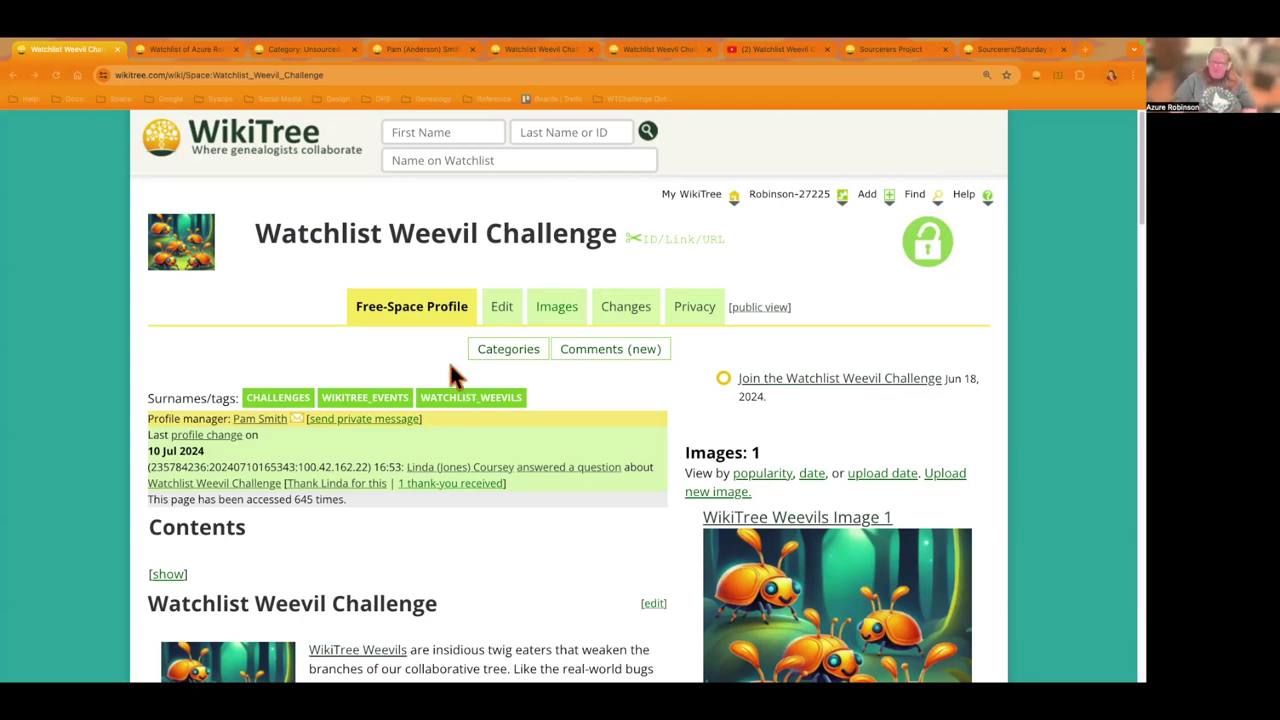
Step: Open the Person Profiles watchlist from the My WikiTree menu, listing 157 watched profiles
{"action": "left_click", "coordinate": [597, 288]}
{"action": "mouse_move", "coordinate": [718, 196]}
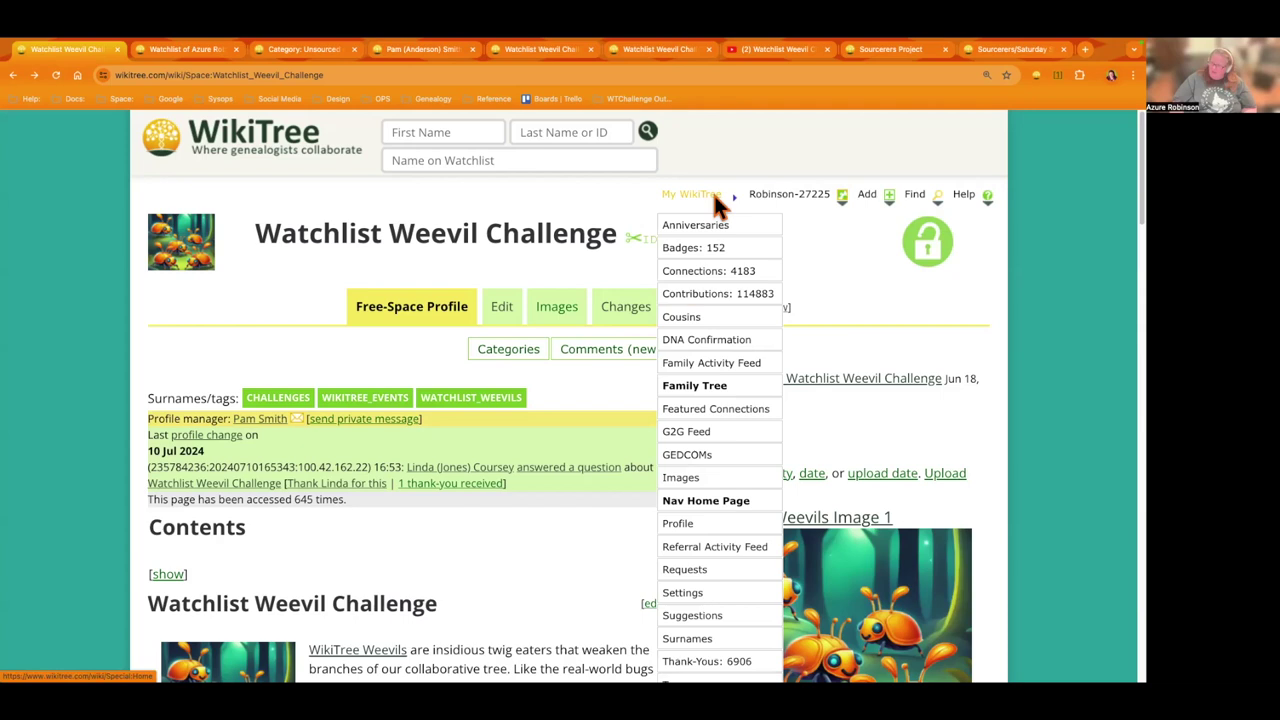
{"action": "scroll", "coordinate": [693, 475], "scroll_direction": "down", "scroll_amount": 3}
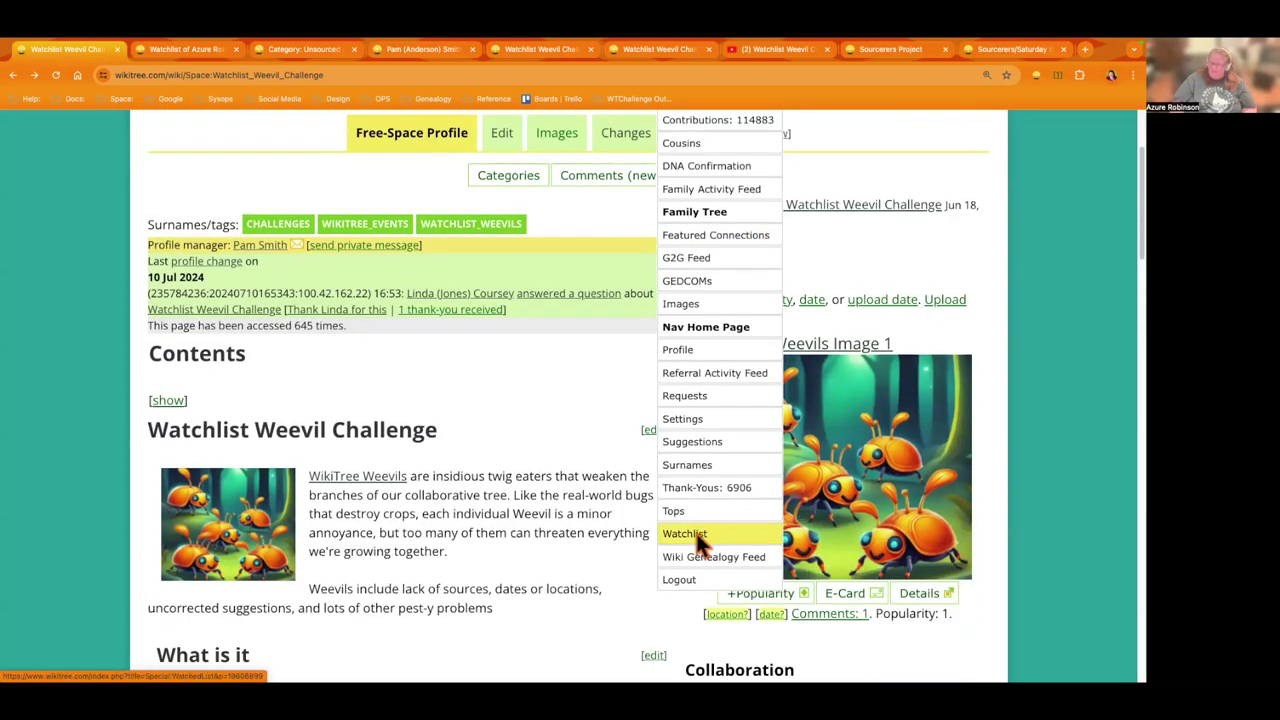
{"action": "left_click", "coordinate": [690, 534]}
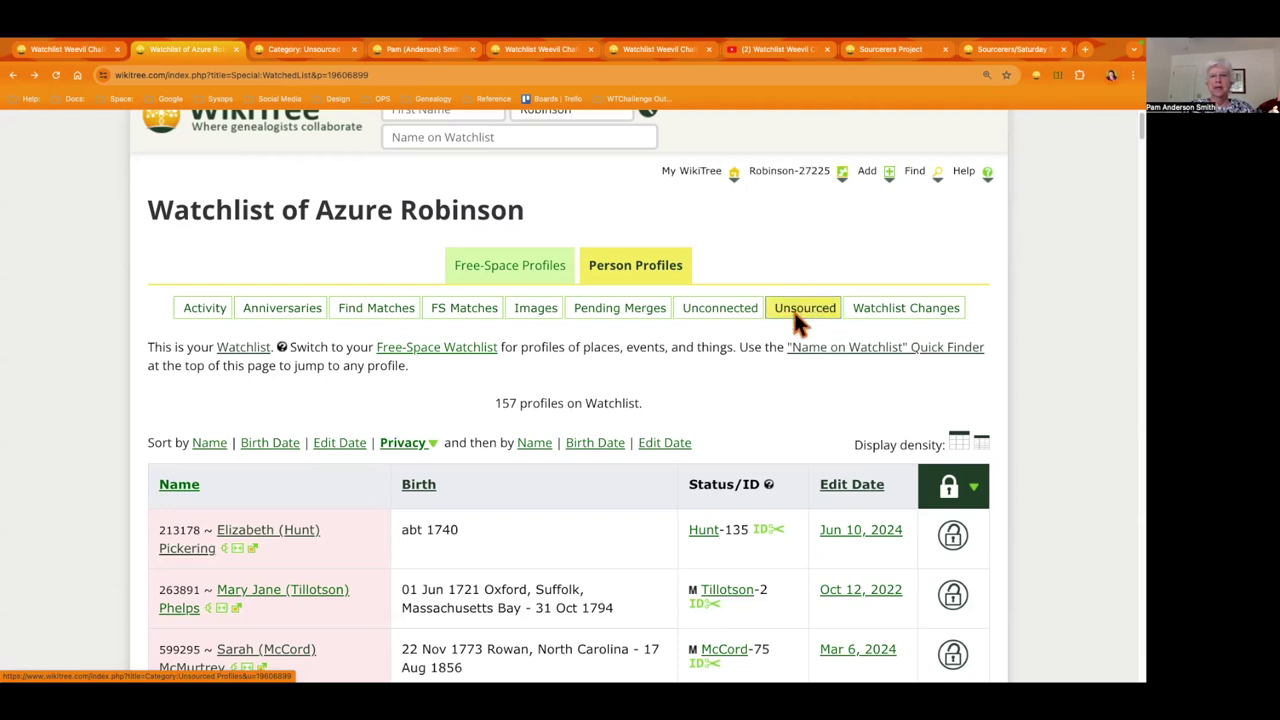
Step: Switch to the Category: Unsourced Profiles tab and scroll through its watched person profiles
{"action": "key", "text": "ctrl+Tab"}
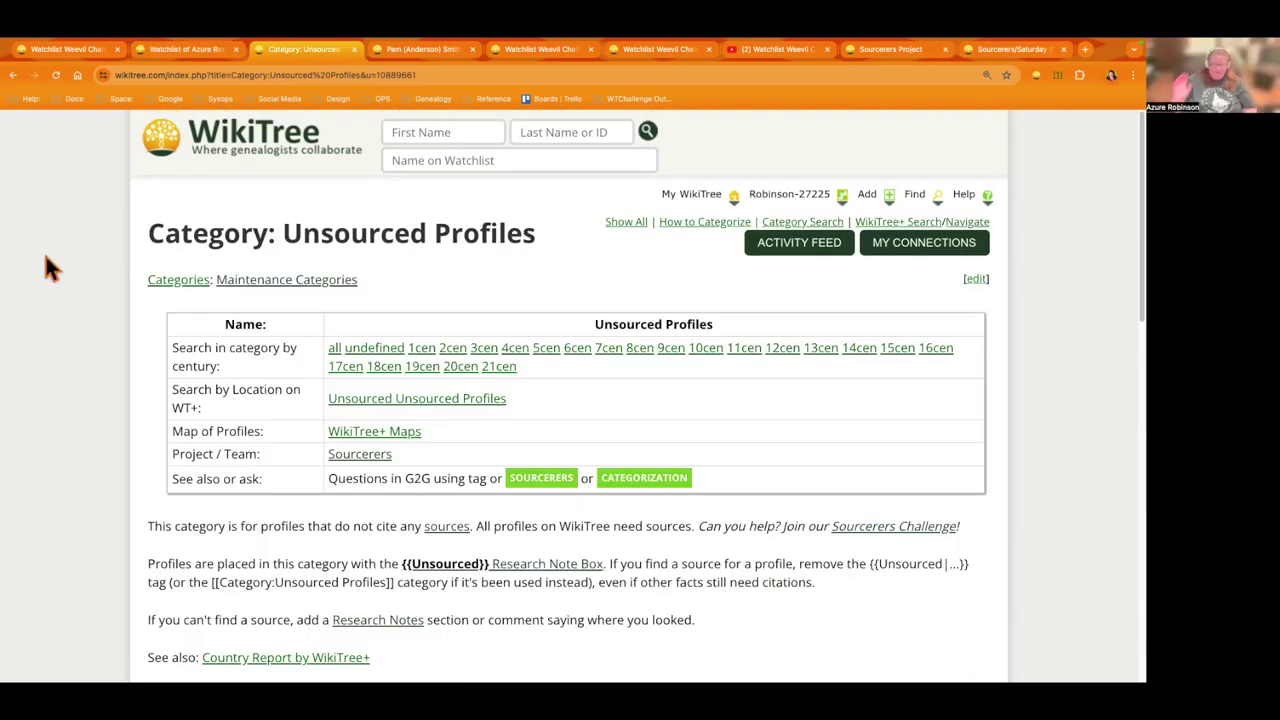
{"action": "scroll", "coordinate": [100, 520], "scroll_direction": "down", "scroll_amount": 1}
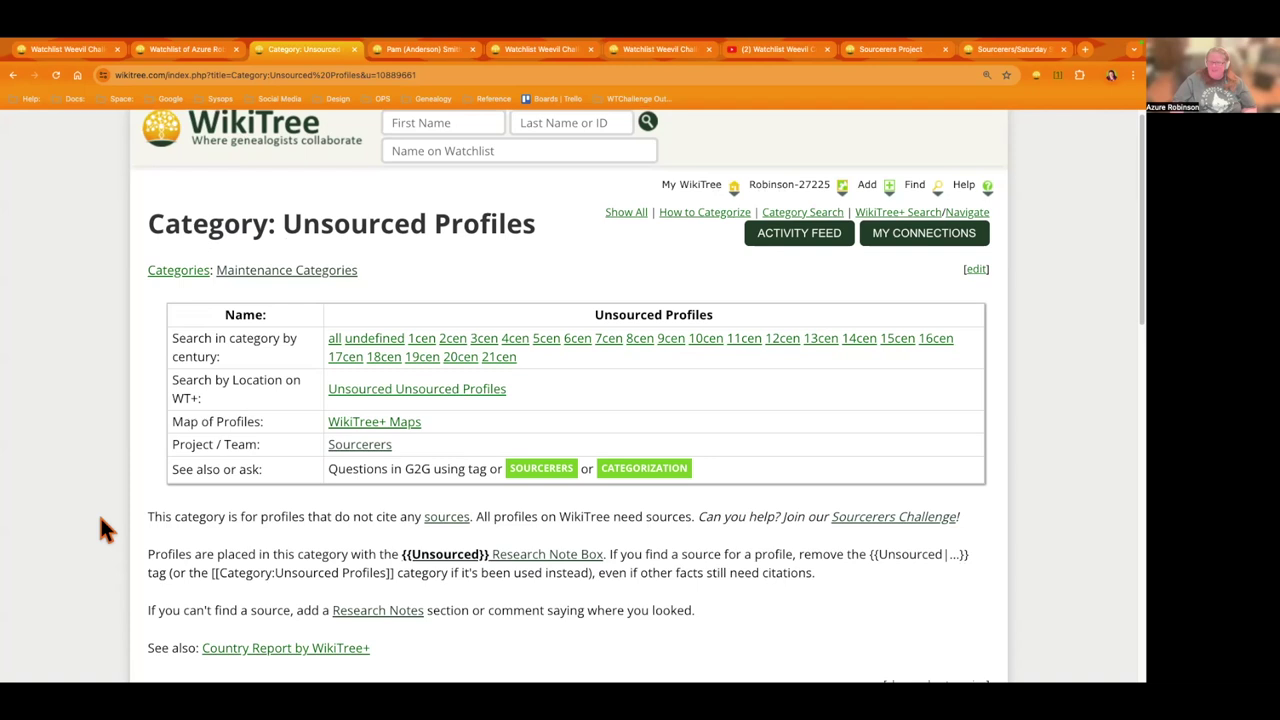
{"action": "scroll", "coordinate": [106, 530], "scroll_direction": "down", "scroll_amount": 2}
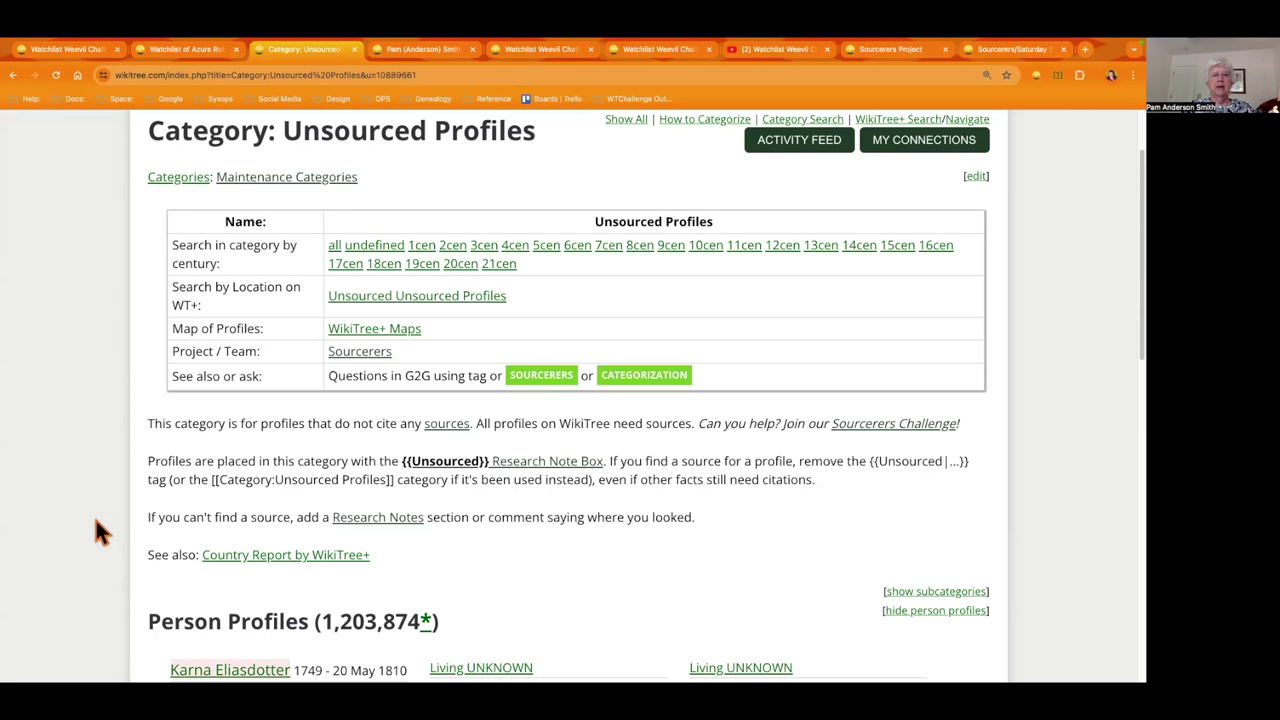
{"action": "scroll", "coordinate": [100, 530], "scroll_direction": "down", "scroll_amount": 1}
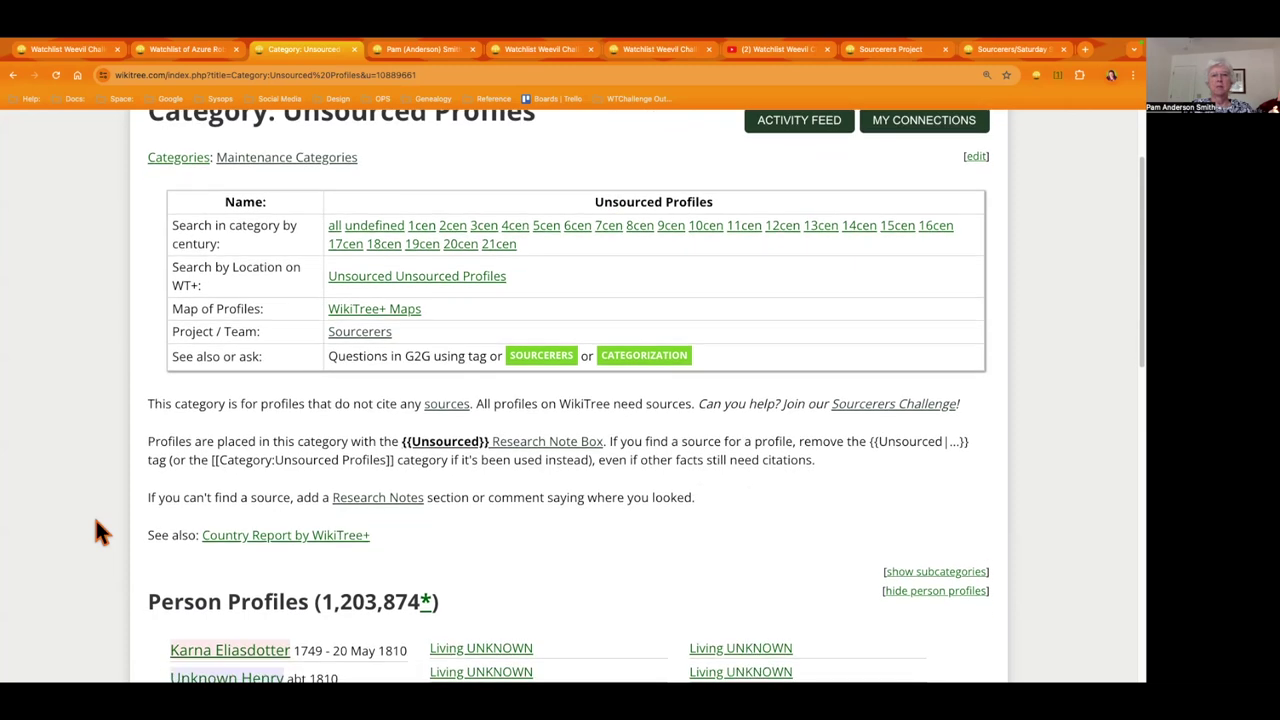
{"action": "scroll", "coordinate": [98, 531], "scroll_direction": "down", "scroll_amount": 1}
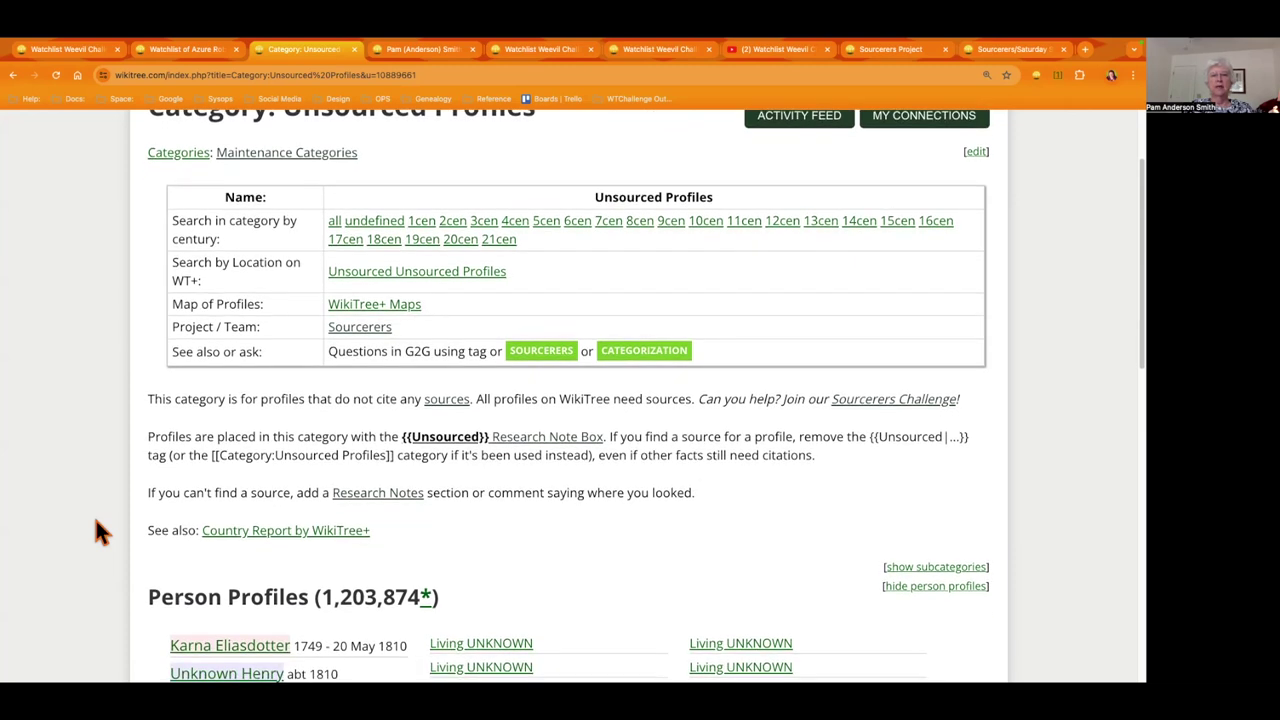
{"action": "scroll", "coordinate": [100, 531], "scroll_direction": "down", "scroll_amount": 1}
{"action": "scroll", "coordinate": [100, 531], "scroll_direction": "down", "scroll_amount": 3}
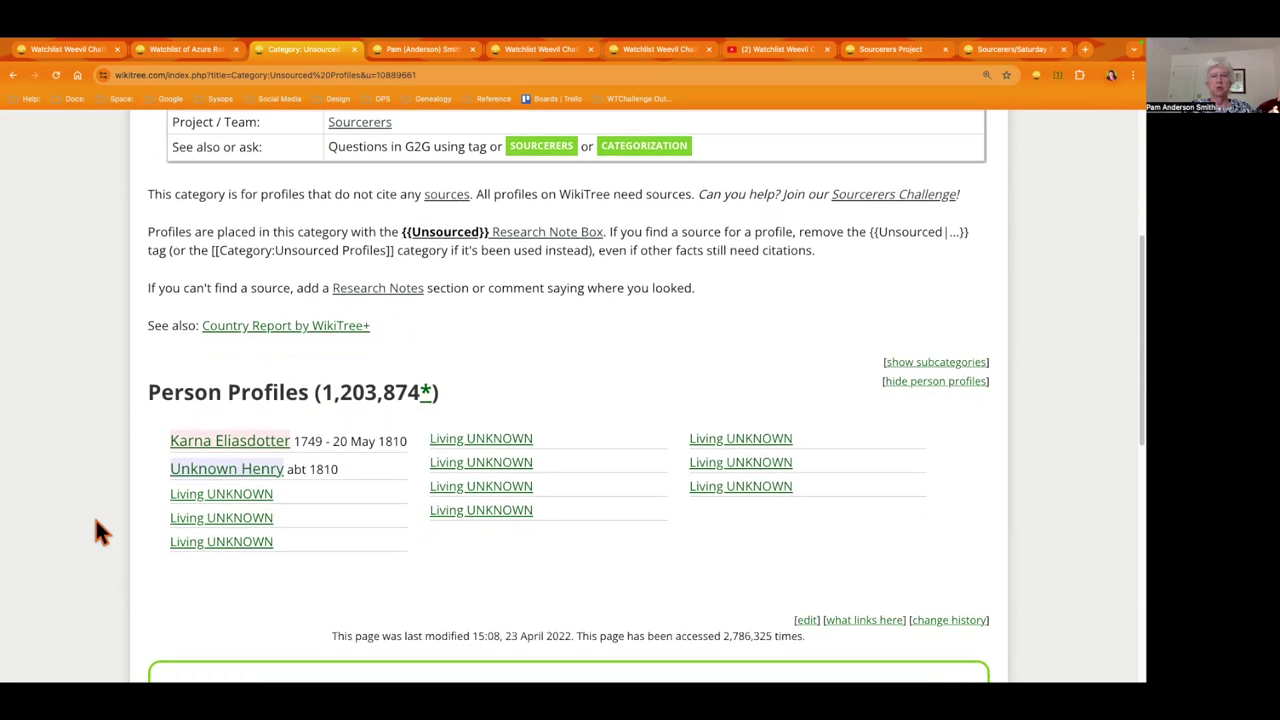
{"action": "scroll", "coordinate": [100, 531], "scroll_direction": "down", "scroll_amount": 1}
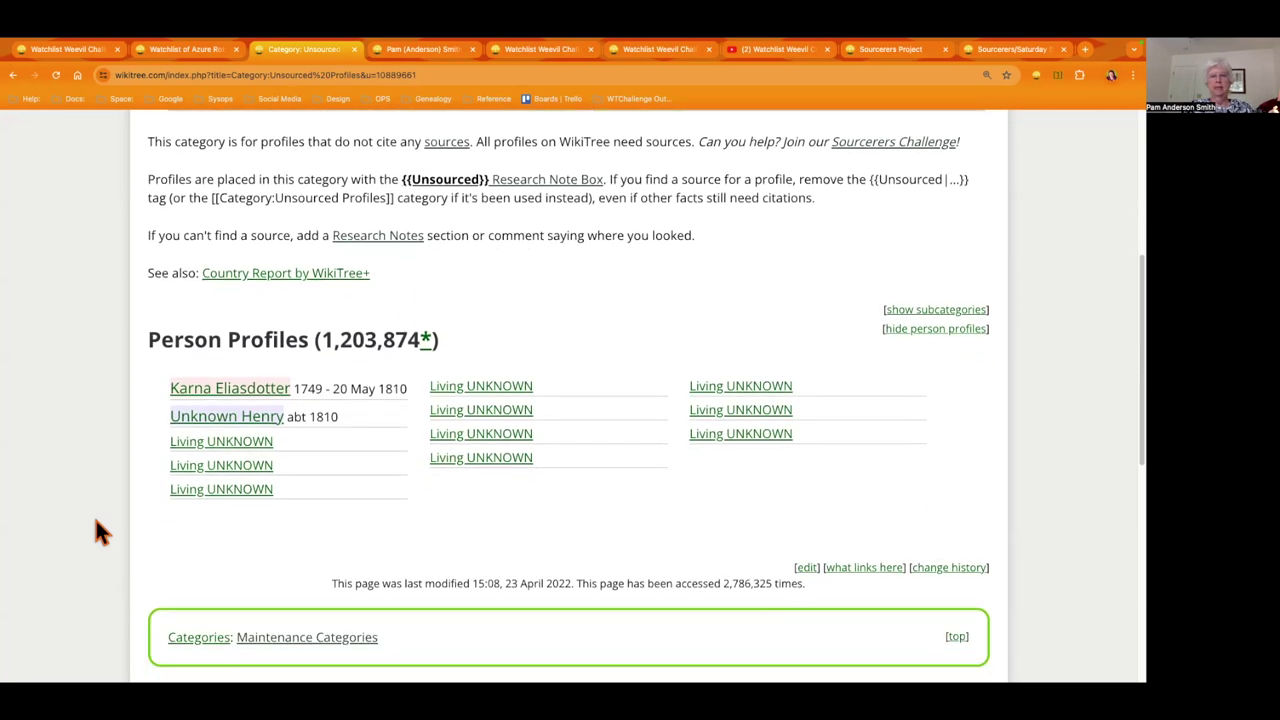
{"action": "scroll", "coordinate": [100, 531], "scroll_direction": "down", "scroll_amount": 1}
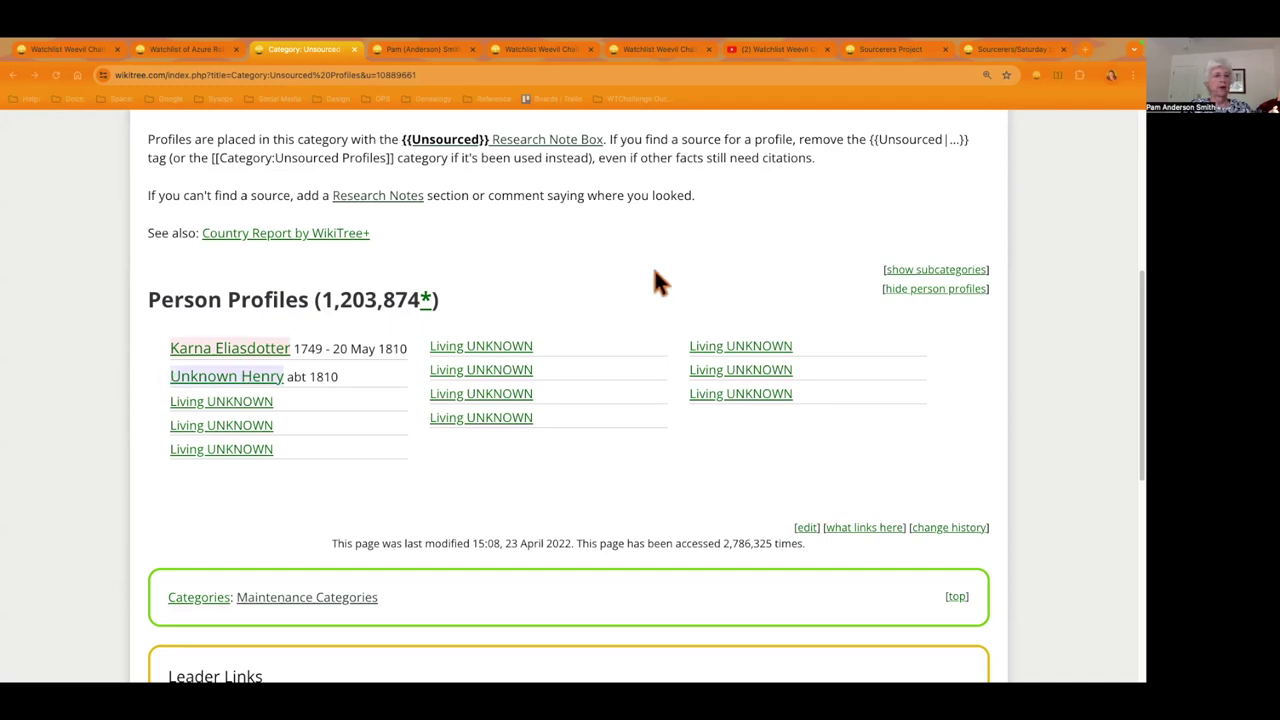
{"action": "scroll", "coordinate": [515, 314], "scroll_direction": "up", "scroll_amount": 2}
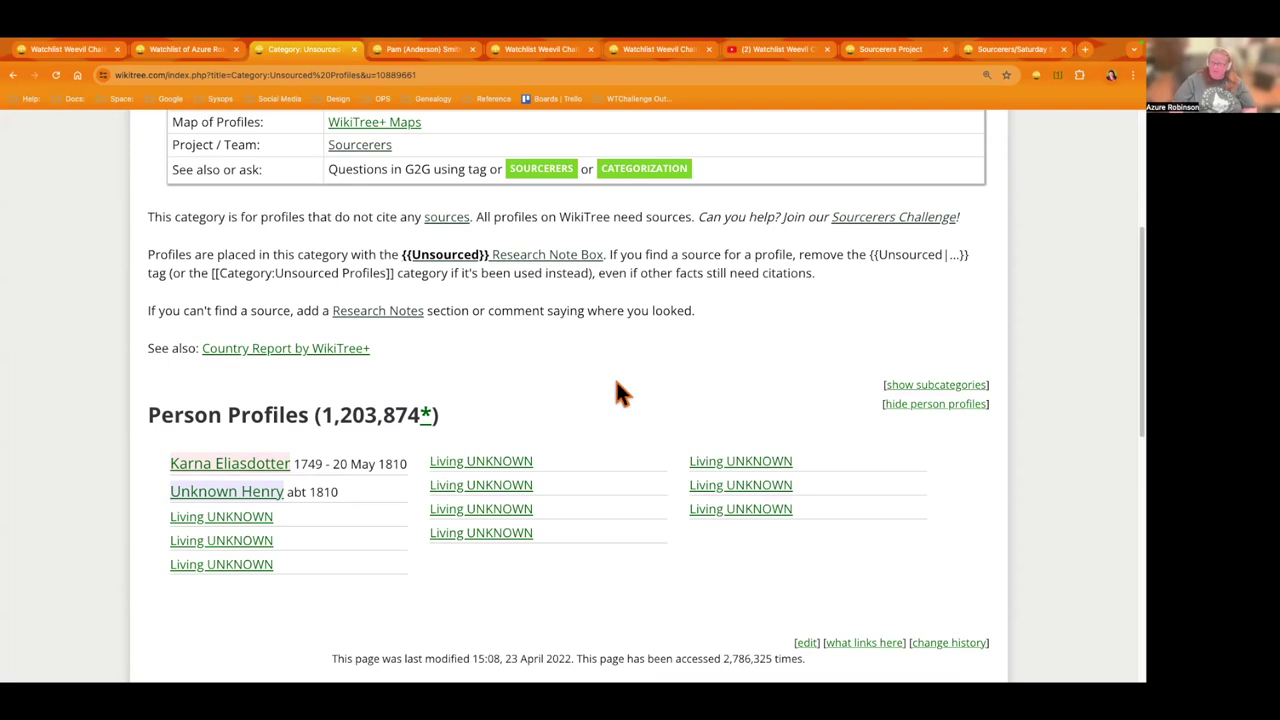
{"action": "scroll", "coordinate": [690, 394], "scroll_direction": "up", "scroll_amount": 3}
{"action": "scroll", "coordinate": [768, 395], "scroll_direction": "up", "scroll_amount": 2}
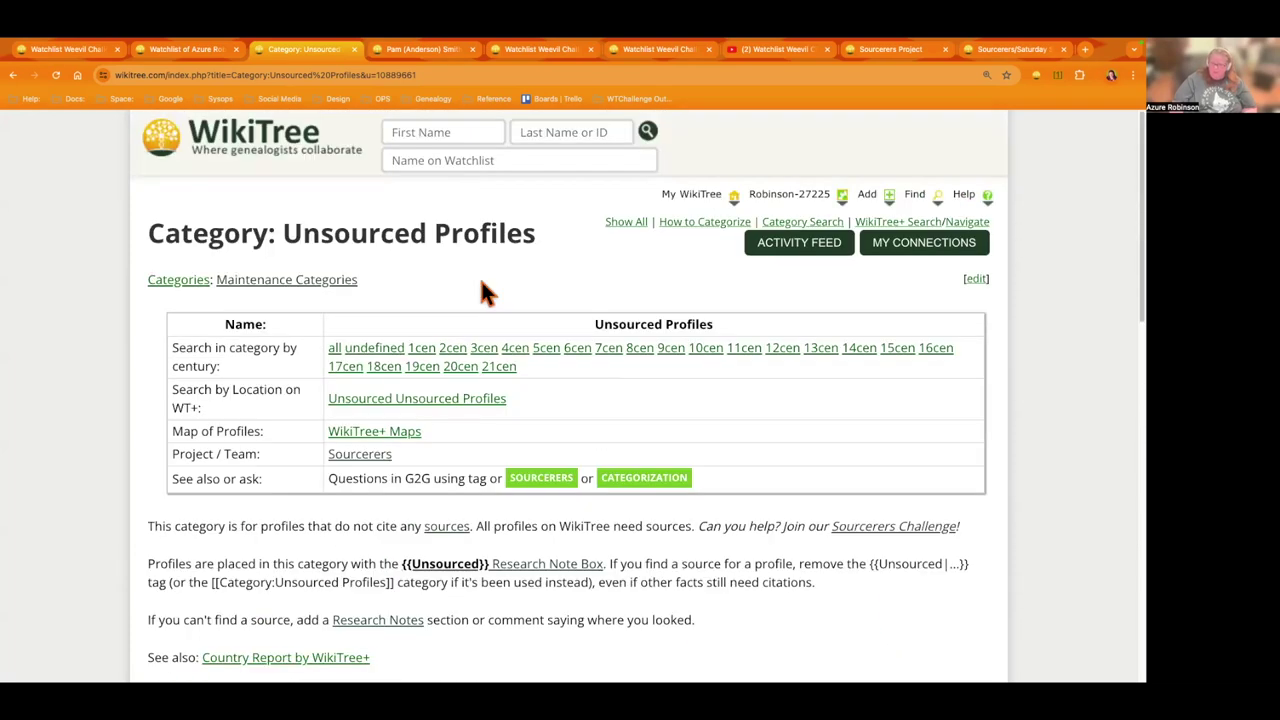
Step: Show all profiles in Unsourced Profiles and look over its subcategories and century links
{"action": "scroll", "coordinate": [228, 505], "scroll_direction": "down", "scroll_amount": 1}
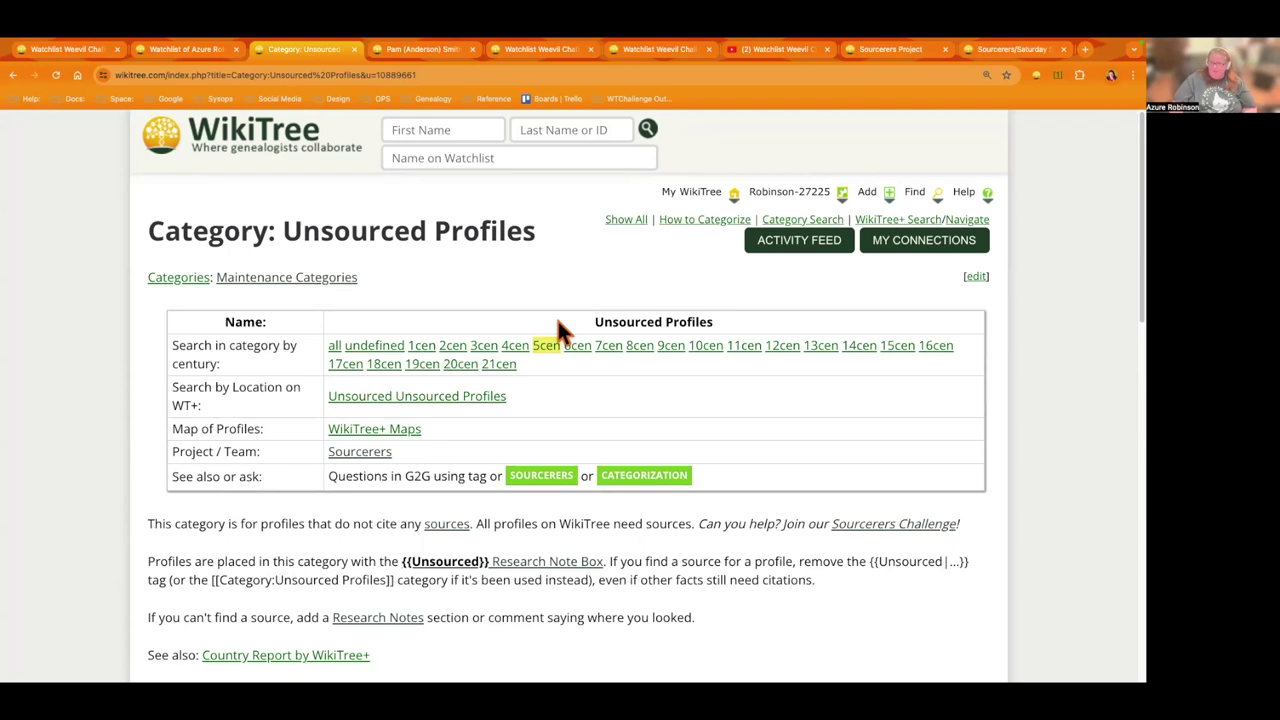
{"action": "left_click", "coordinate": [632, 222]}
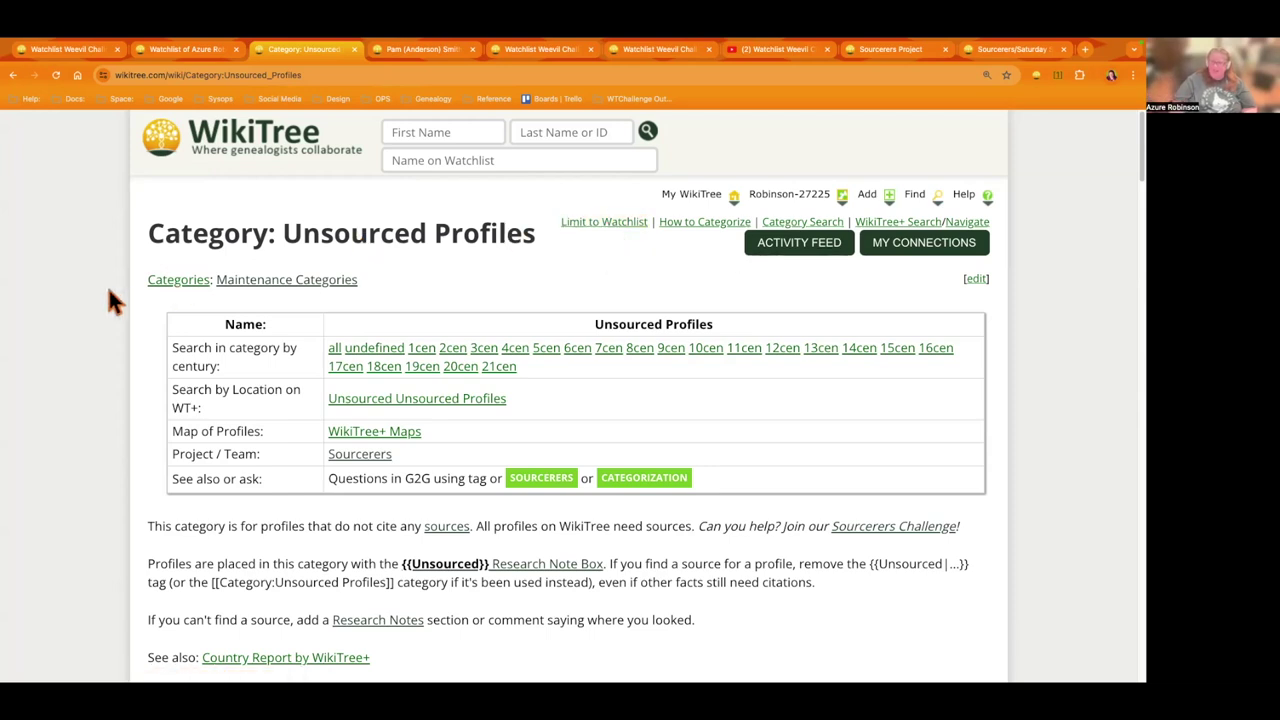
{"action": "scroll", "coordinate": [80, 438], "scroll_direction": "down", "scroll_amount": 3}
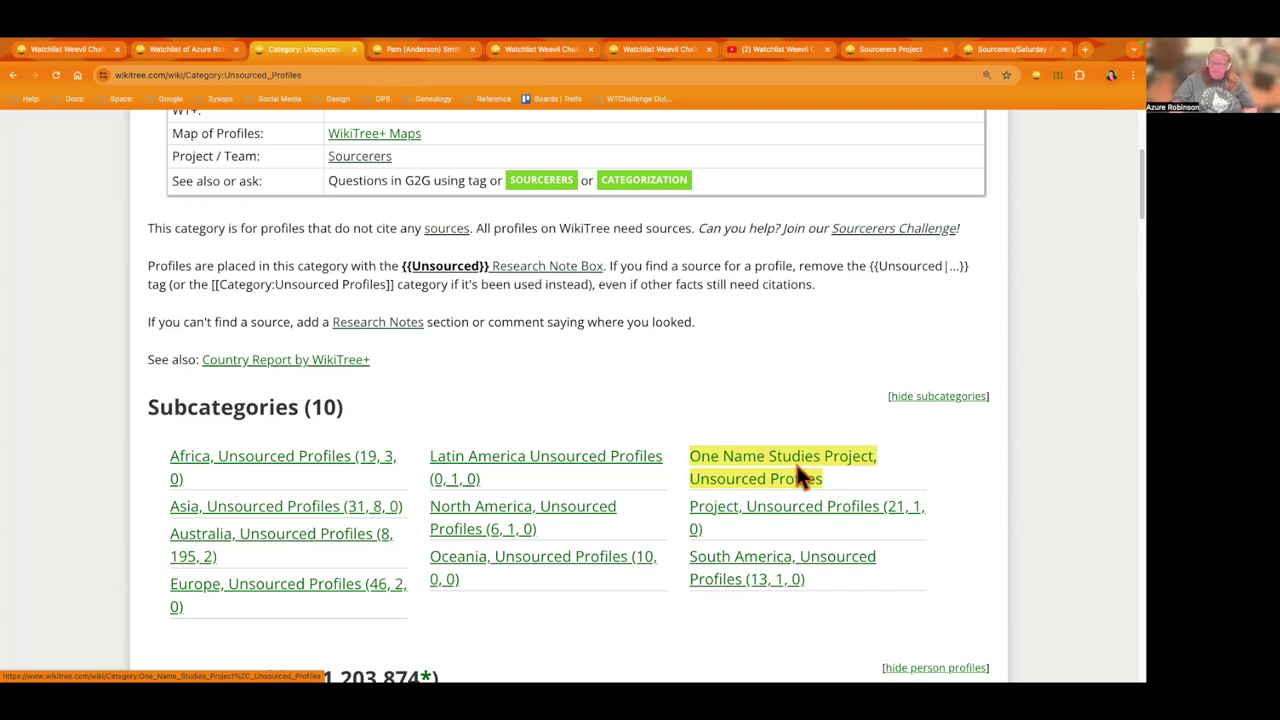
{"action": "scroll", "coordinate": [477, 300], "scroll_direction": "up", "scroll_amount": 3}
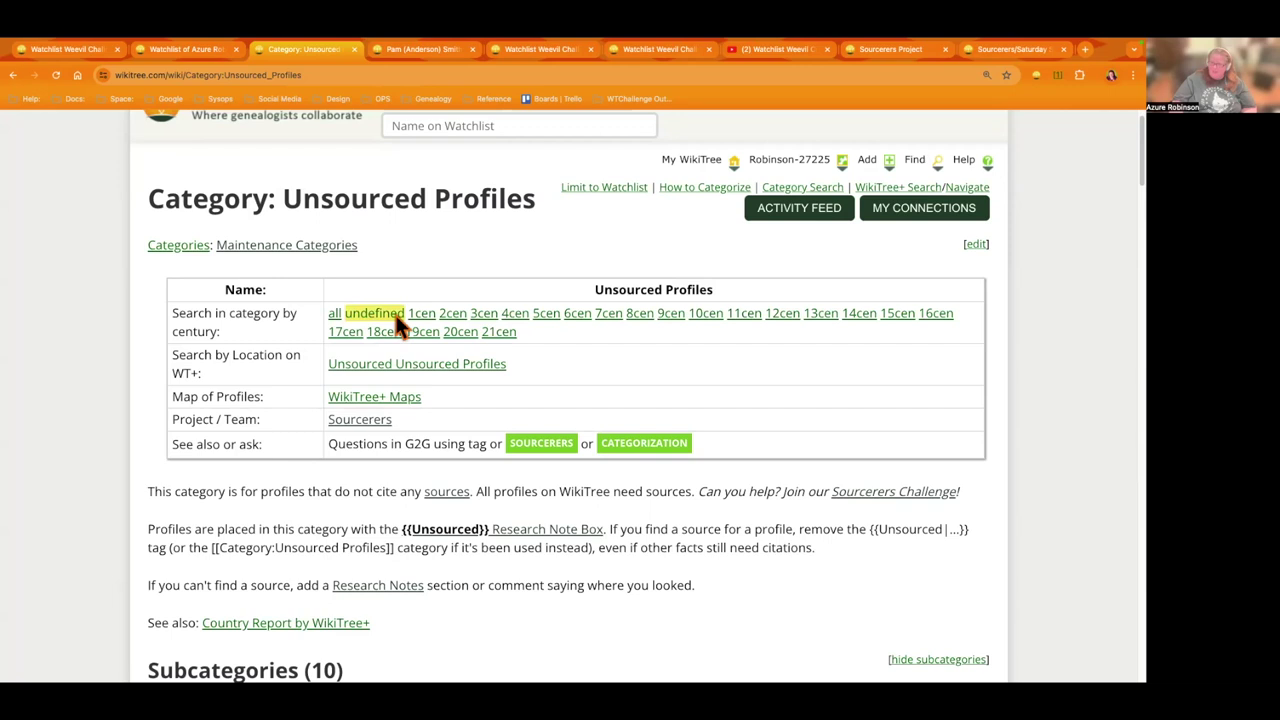
Step: Open the WikiTree+ search for unsourced profiles and run its text search
{"action": "left_click", "coordinate": [365, 371]}
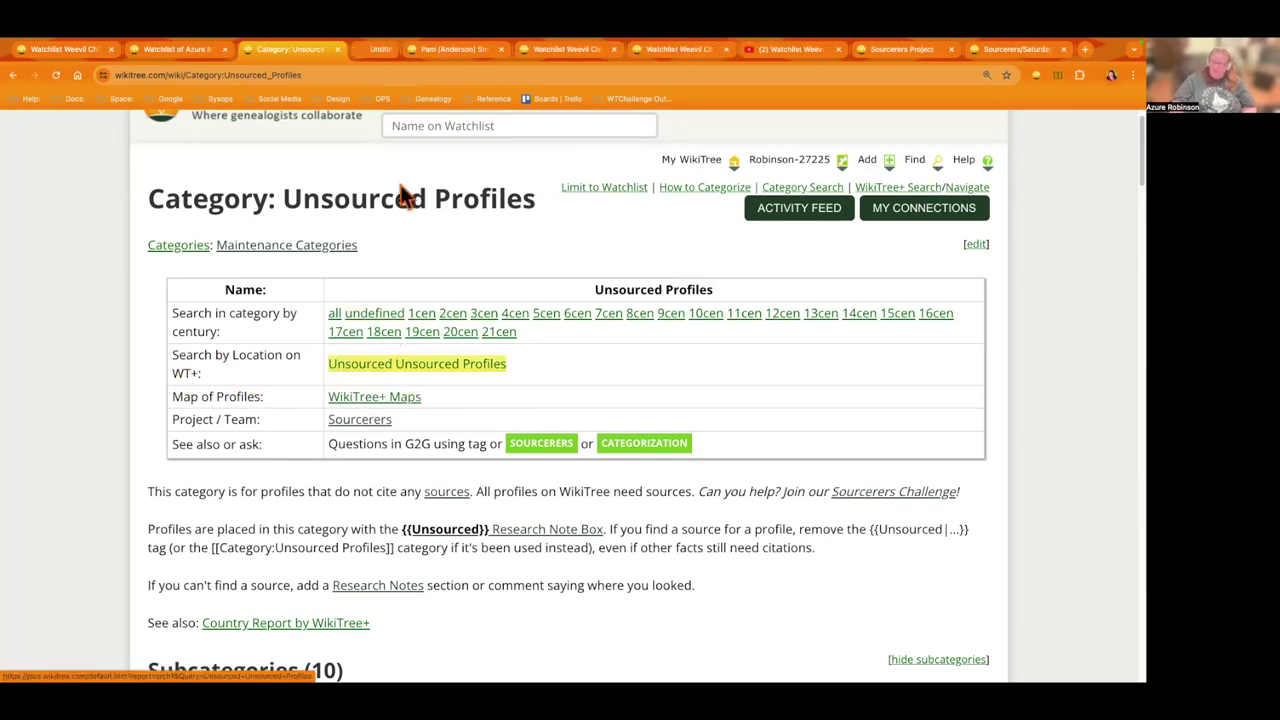
{"action": "left_click", "coordinate": [381, 47]}
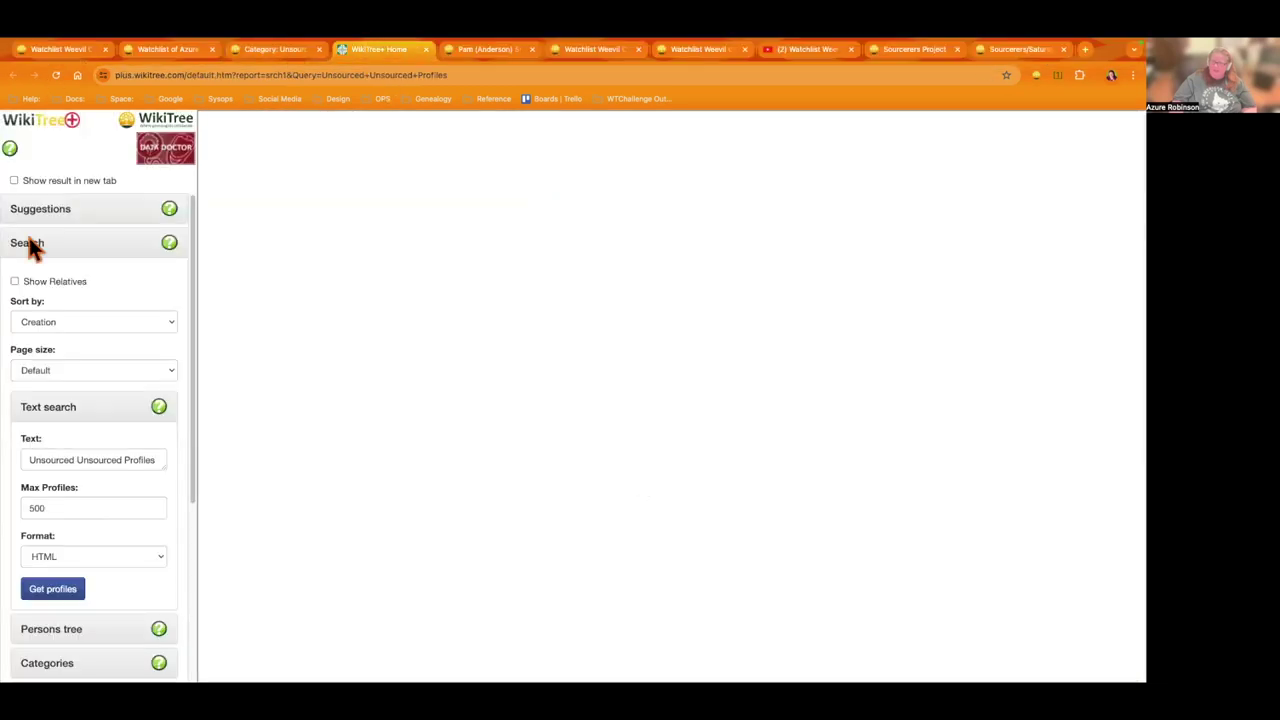
{"action": "scroll", "coordinate": [105, 352], "scroll_direction": "down", "scroll_amount": 5}
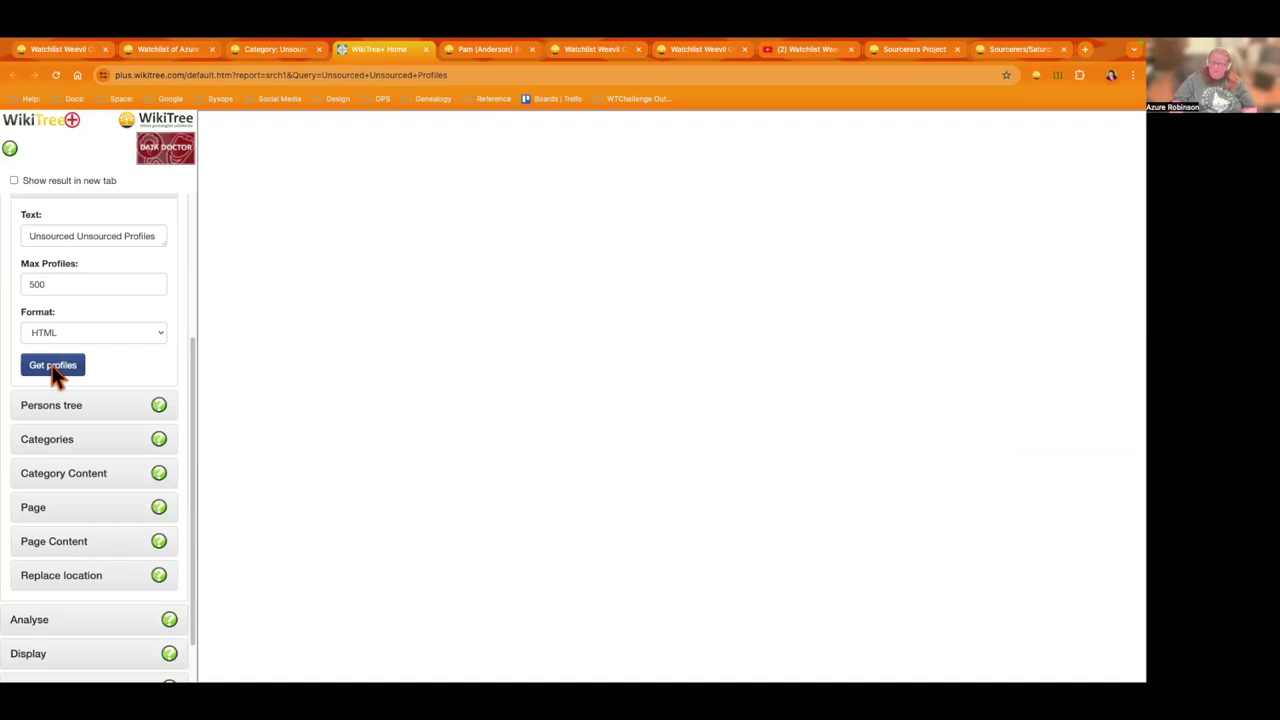
{"action": "left_click", "coordinate": [55, 368]}
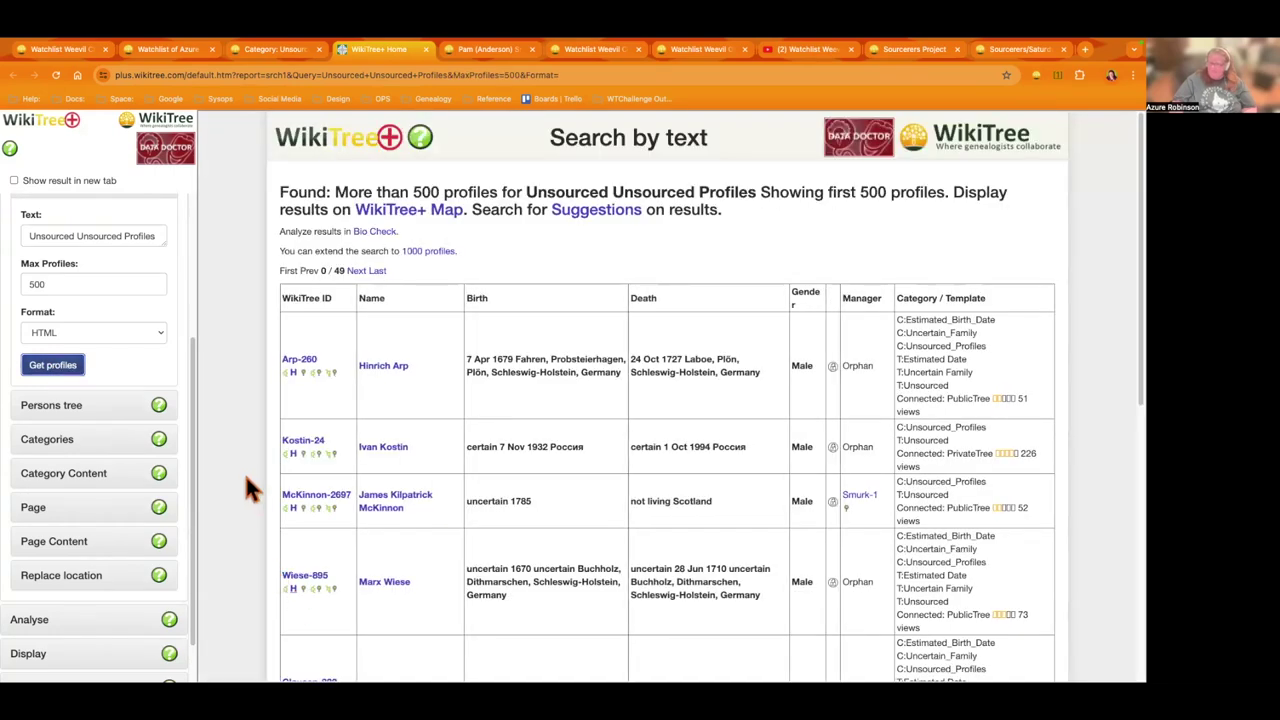
Step: Append 'Raton' to the search text and rerun, narrowing results to 3 profiles
{"action": "scroll", "coordinate": [244, 467], "scroll_direction": "down", "scroll_amount": 2}
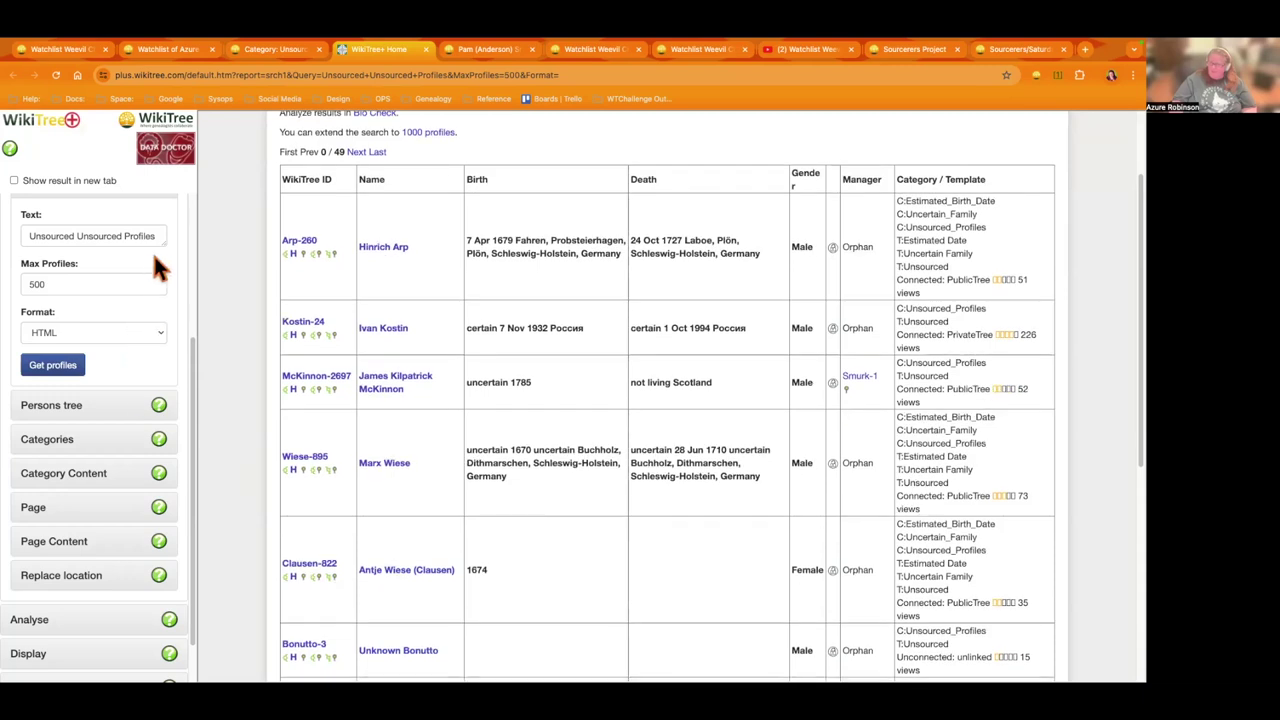
{"action": "left_click_drag", "start_coordinate": [164, 246], "coordinate": [164, 322]}
{"action": "left_click", "coordinate": [90, 259]}
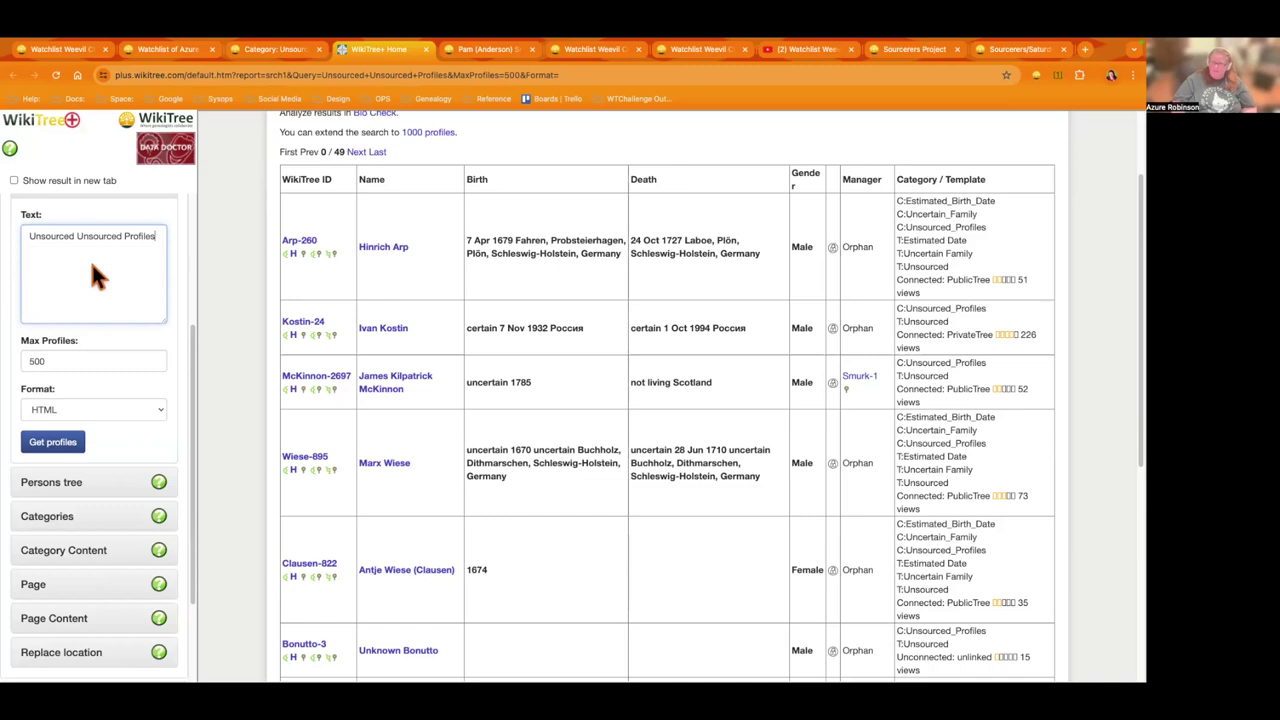
{"action": "key", "text": "Return"}
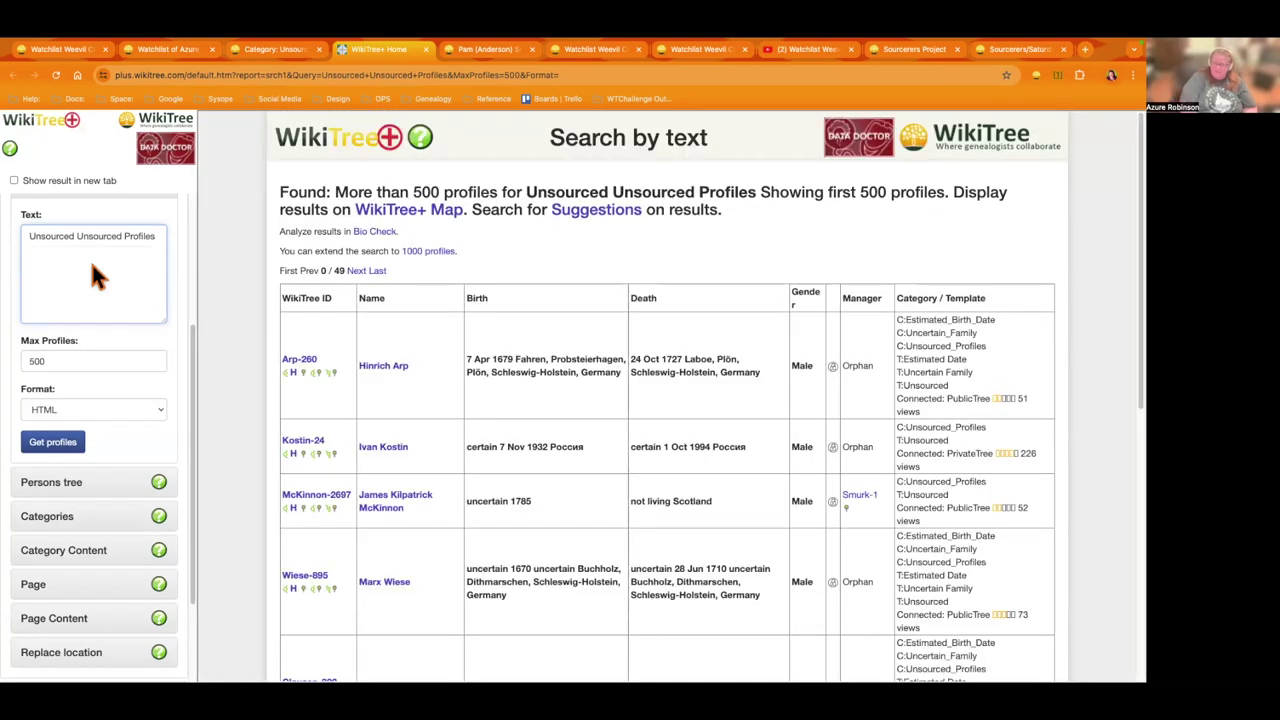
{"action": "type", "text": "Raton"}
{"action": "key", "text": "Return"}
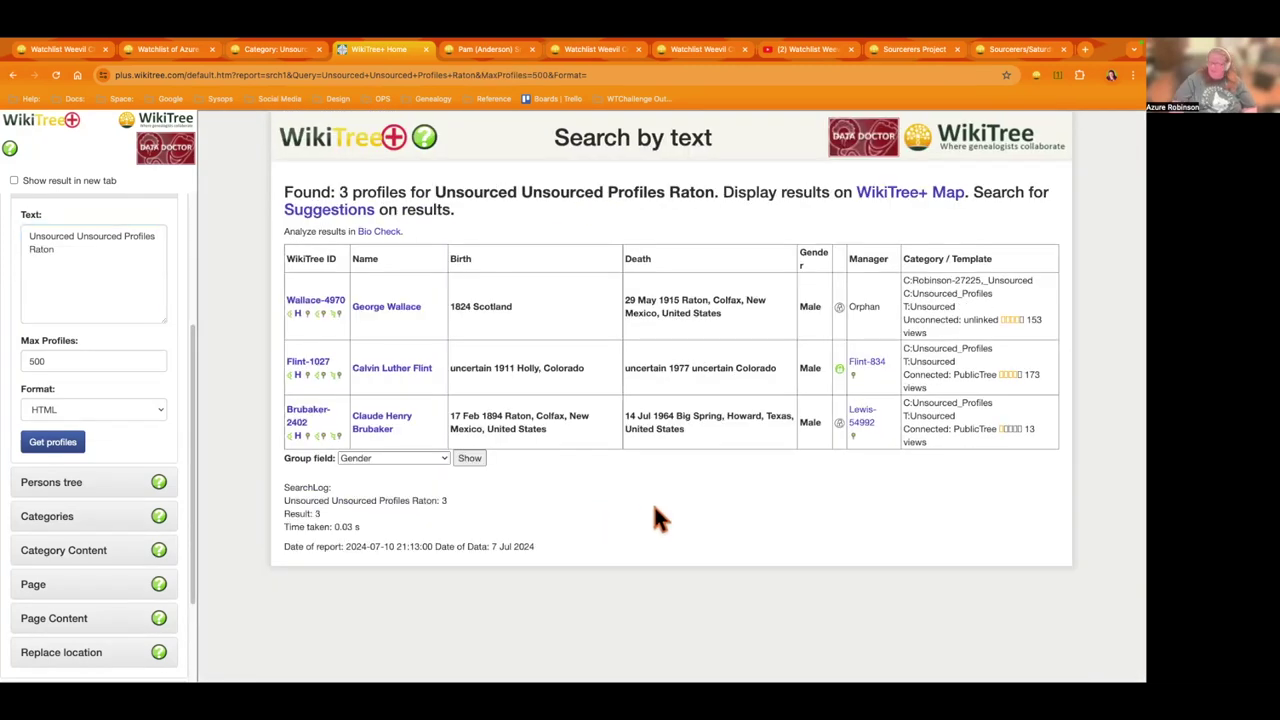
Step: Open the 1894 Raton-born man's profile for editing
{"action": "left_click", "coordinate": [383, 420]}
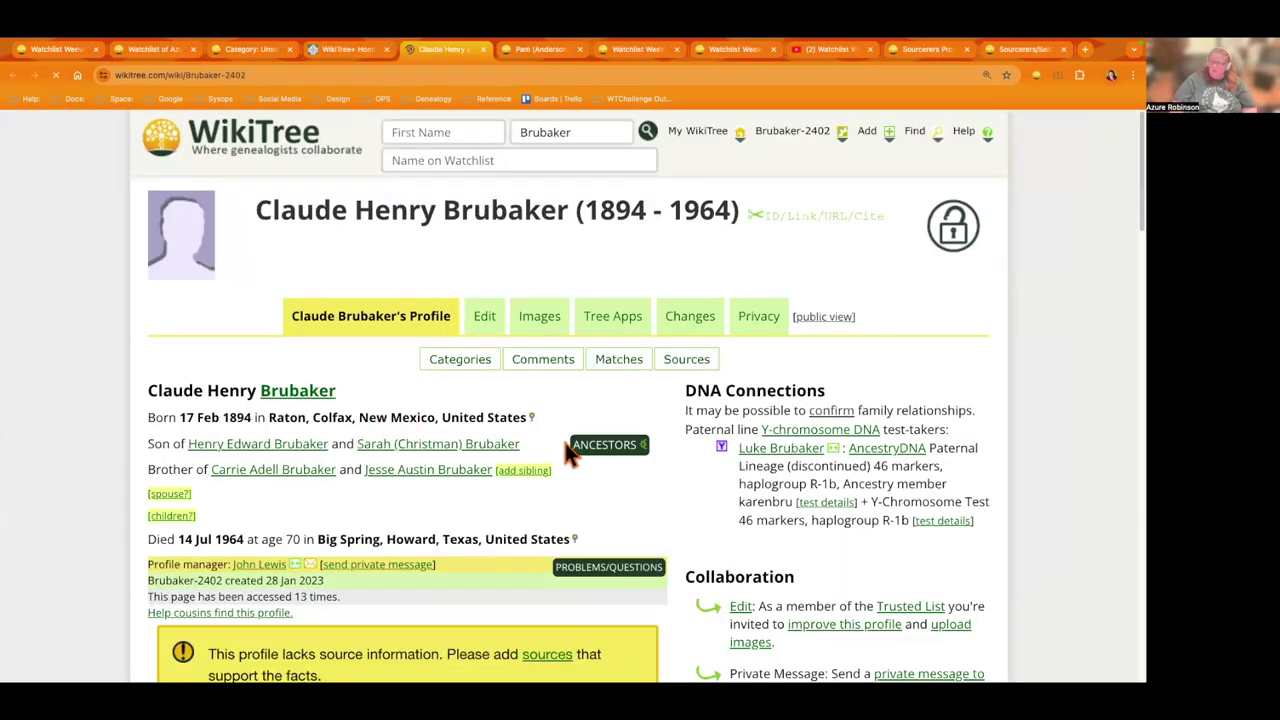
{"action": "scroll", "coordinate": [563, 452], "scroll_direction": "down", "scroll_amount": 2}
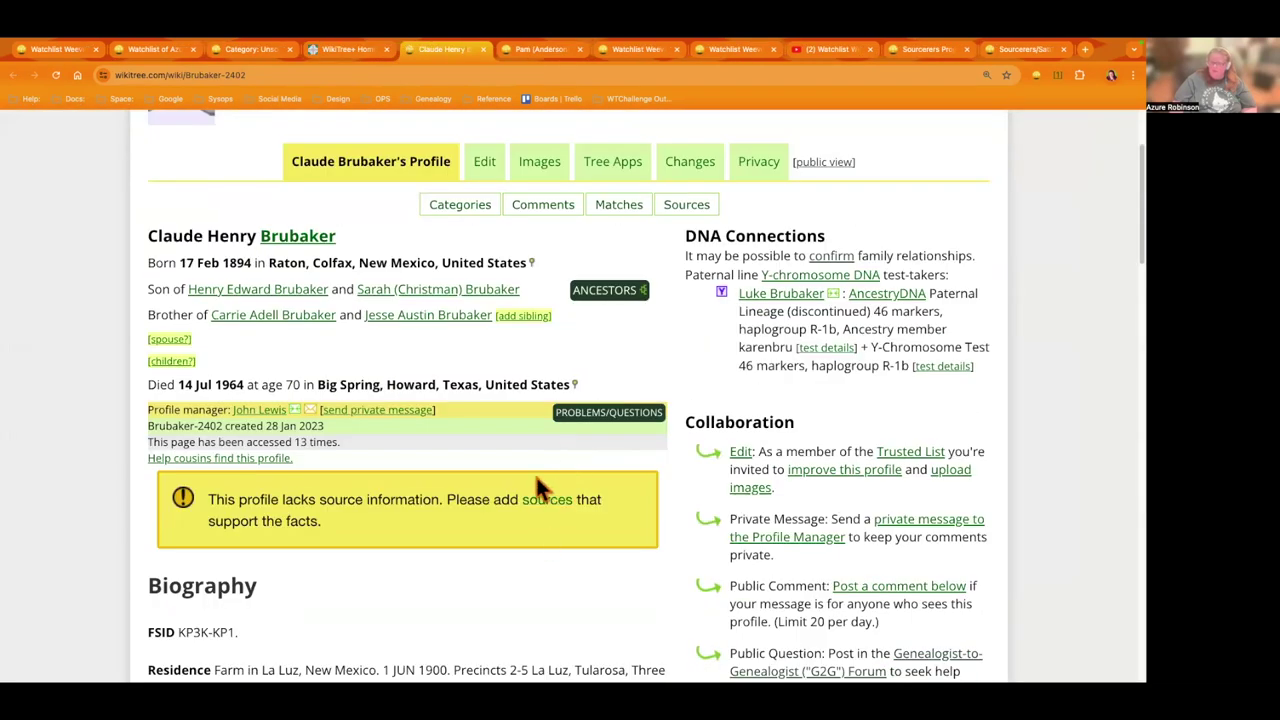
{"action": "left_click", "coordinate": [485, 162]}
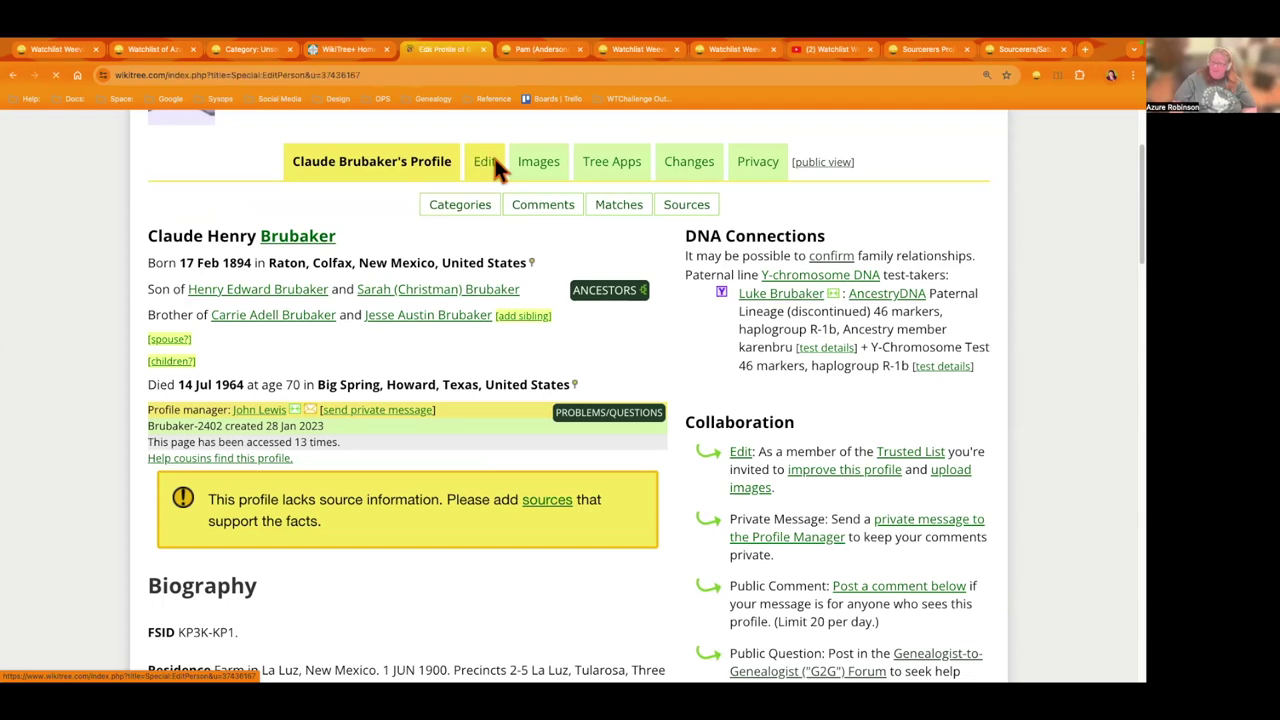
{"action": "scroll", "coordinate": [363, 514], "scroll_direction": "down", "scroll_amount": 10}
{"action": "scroll", "coordinate": [362, 510], "scroll_direction": "down", "scroll_amount": 5}
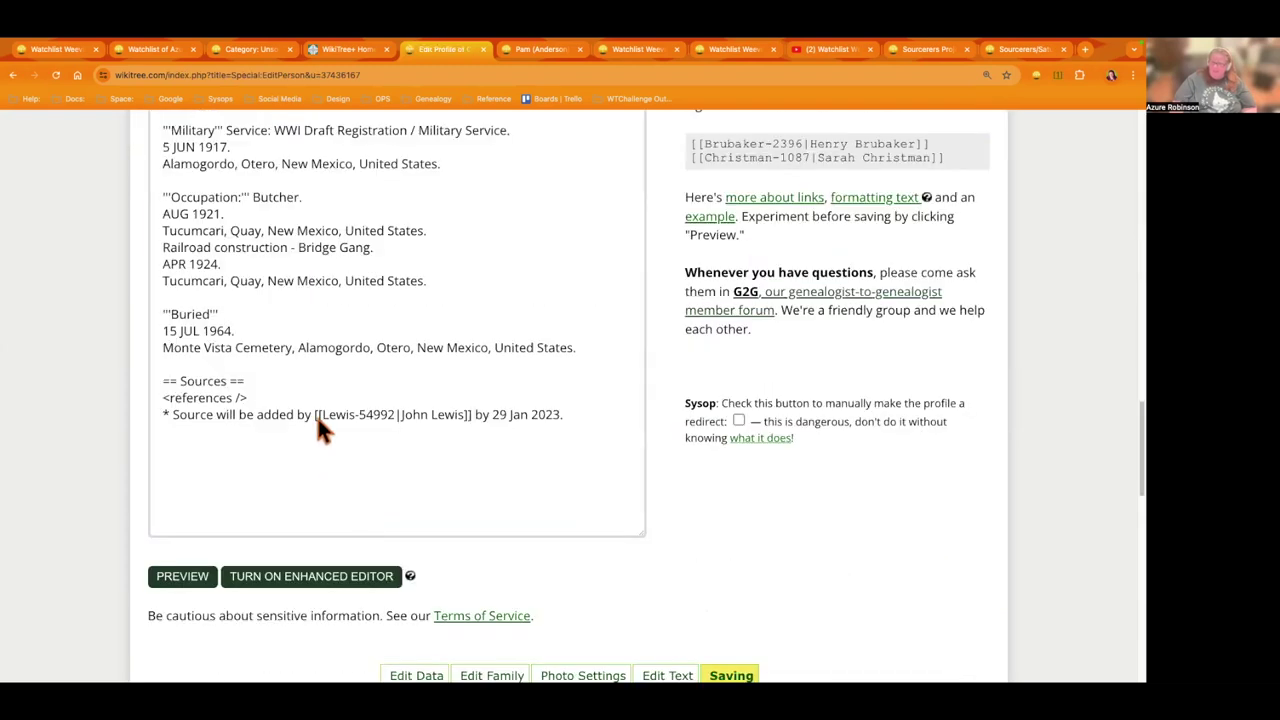
Step: Add '== Research Notes ==' above Sources with 'Looked for sources on Ancestry, FamilySearch. ~~~~'
{"action": "left_click", "coordinate": [250, 366]}
{"action": "scroll", "coordinate": [250, 380], "scroll_direction": "down", "scroll_amount": 3}
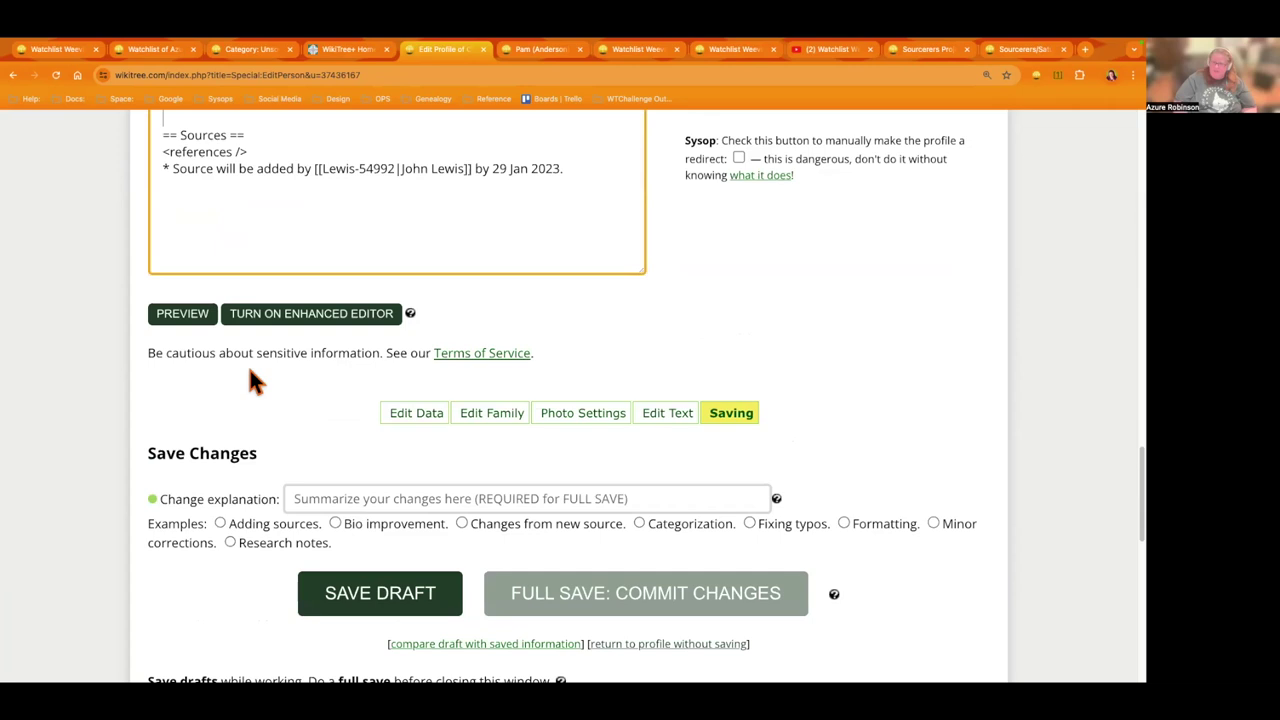
{"action": "scroll", "coordinate": [186, 471], "scroll_direction": "up", "scroll_amount": 2}
{"action": "key", "text": "Return"}
{"action": "key", "text": "Return"}
{"action": "type", "text": "== "}
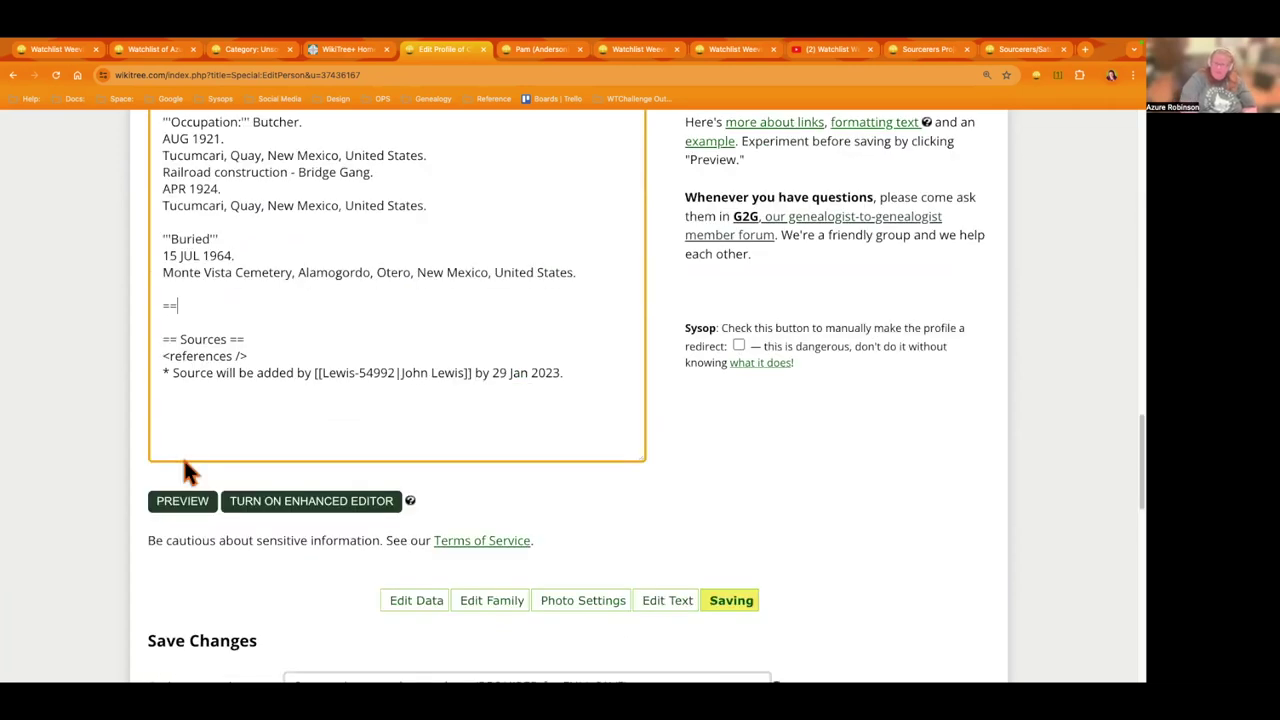
{"action": "type", "text": "Research Notes "}
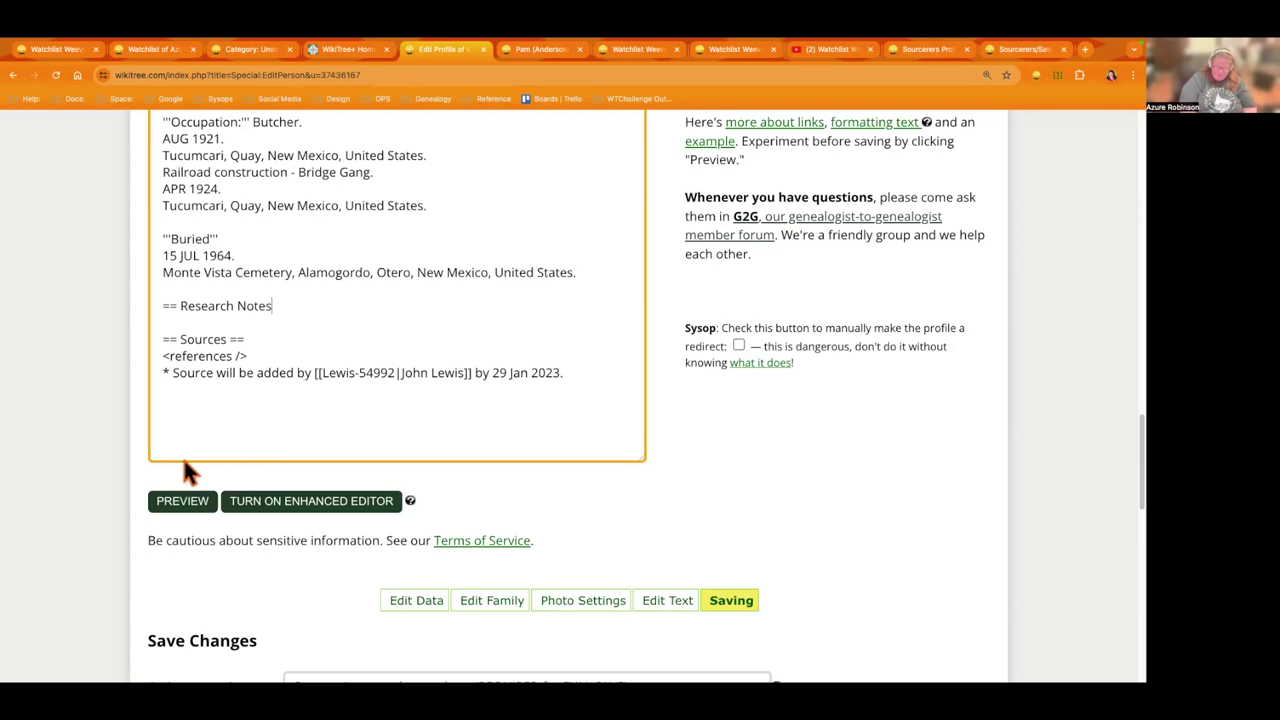
{"action": "type", "text": "=="}
{"action": "key", "text": "Return"}
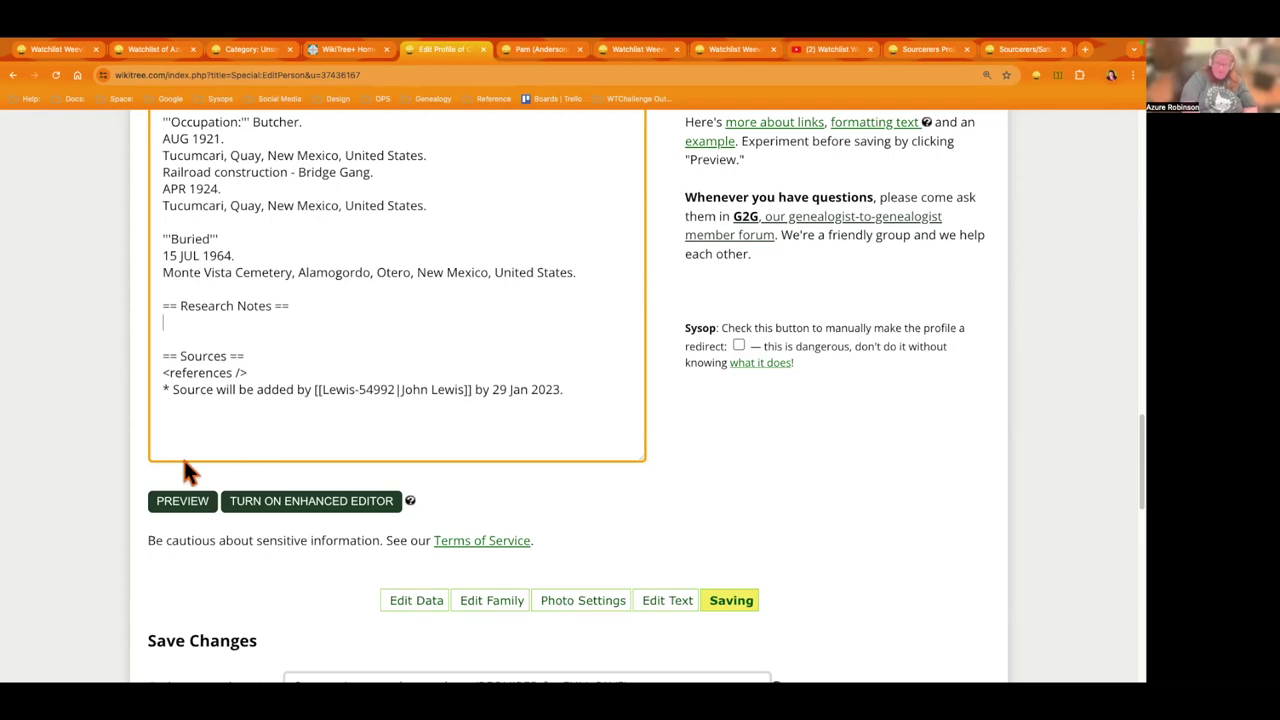
{"action": "type", "text": "Looked for sourc"}
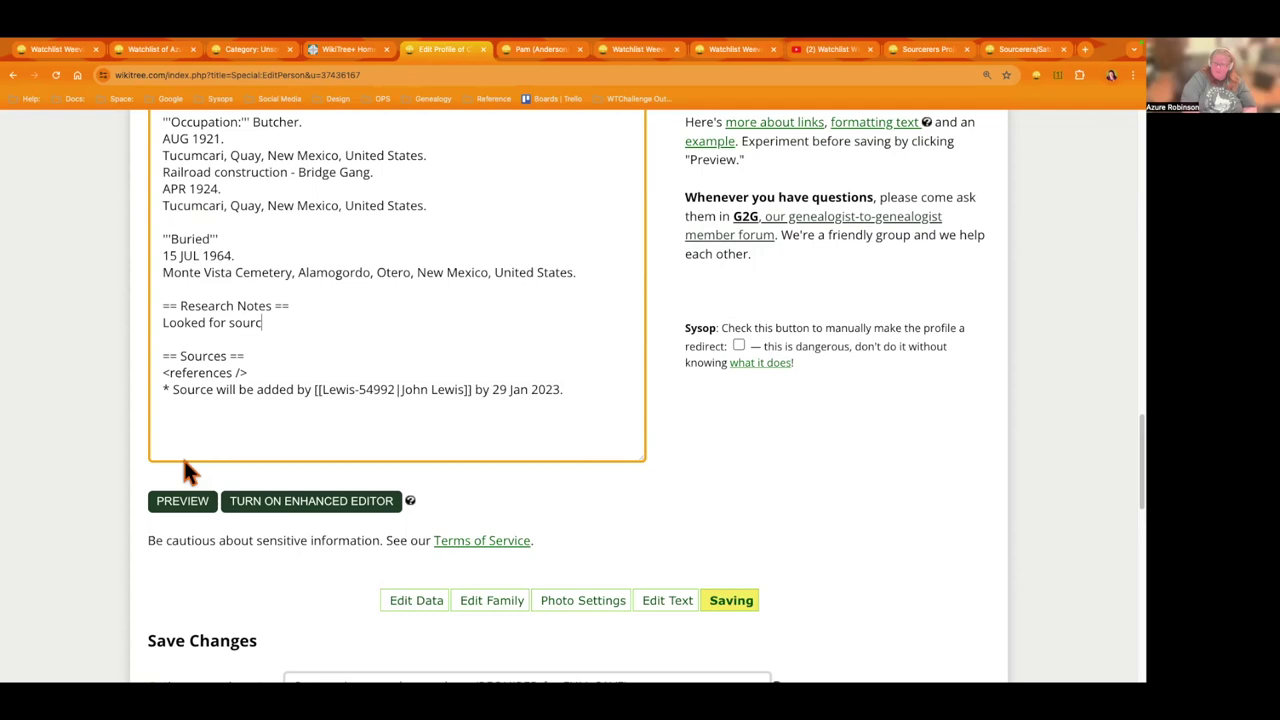
{"action": "type", "text": "es on Ancestry, FamilySearch."}
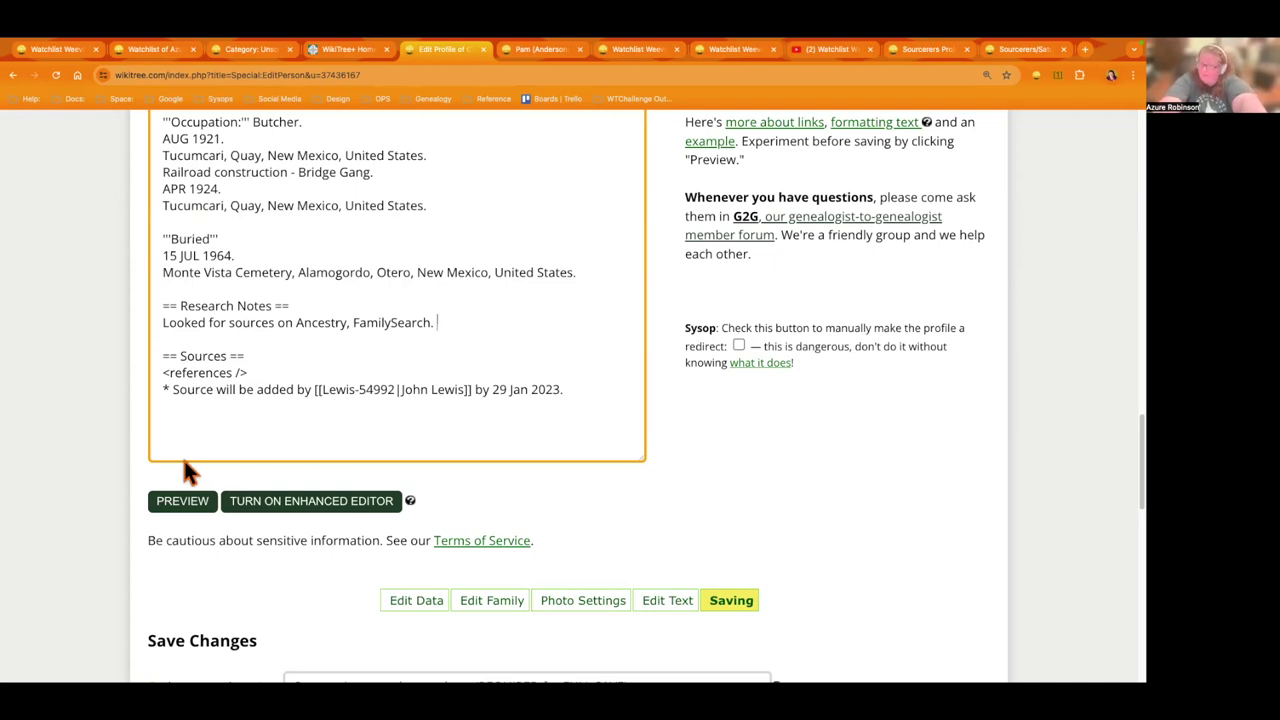
{"action": "type", "text": "~~~~"}
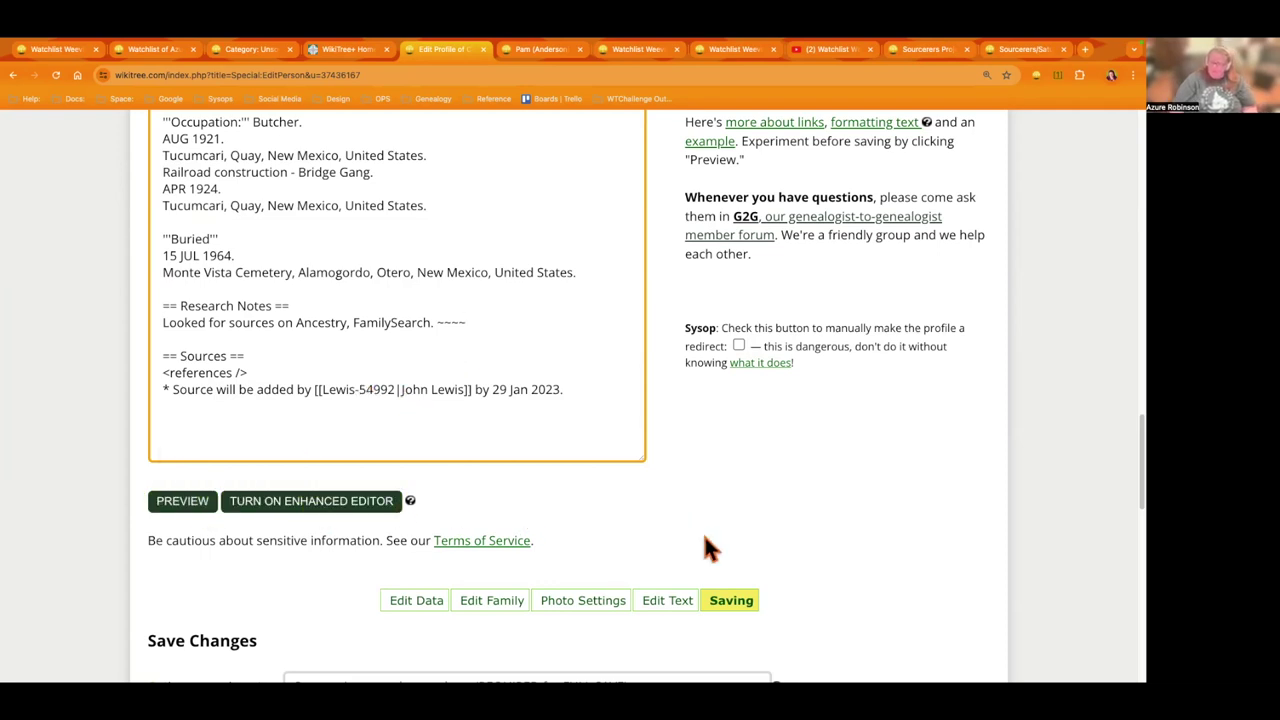
{"action": "scroll", "coordinate": [705, 540], "scroll_direction": "down", "scroll_amount": 2}
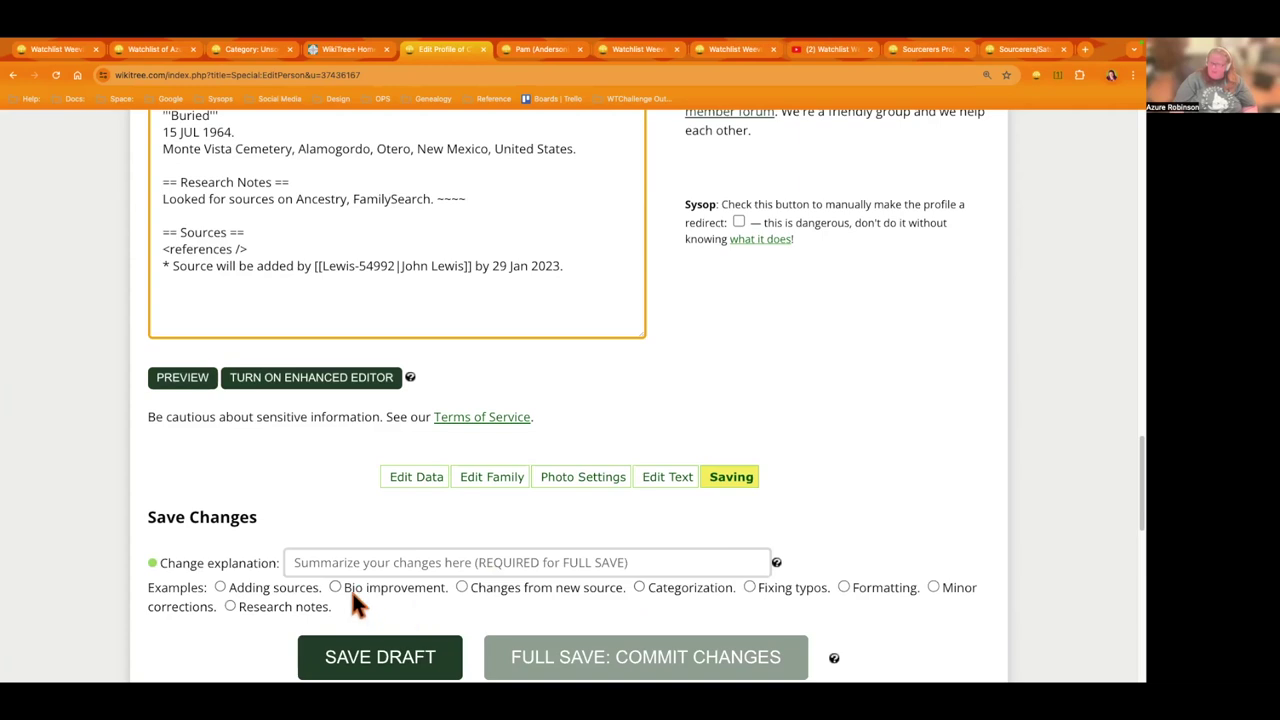
Step: Save the edit with 'Research notes.' as the explanation and check the new section
{"action": "left_click", "coordinate": [230, 606]}
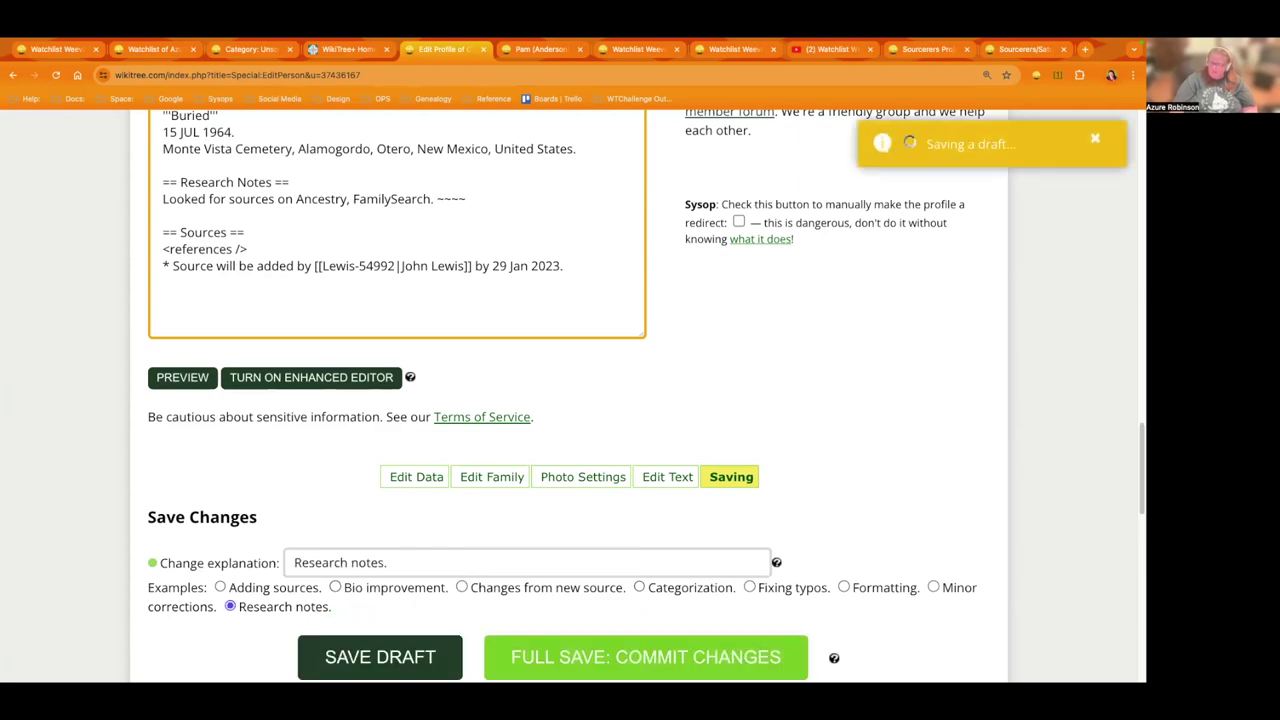
{"action": "left_click", "coordinate": [645, 657]}
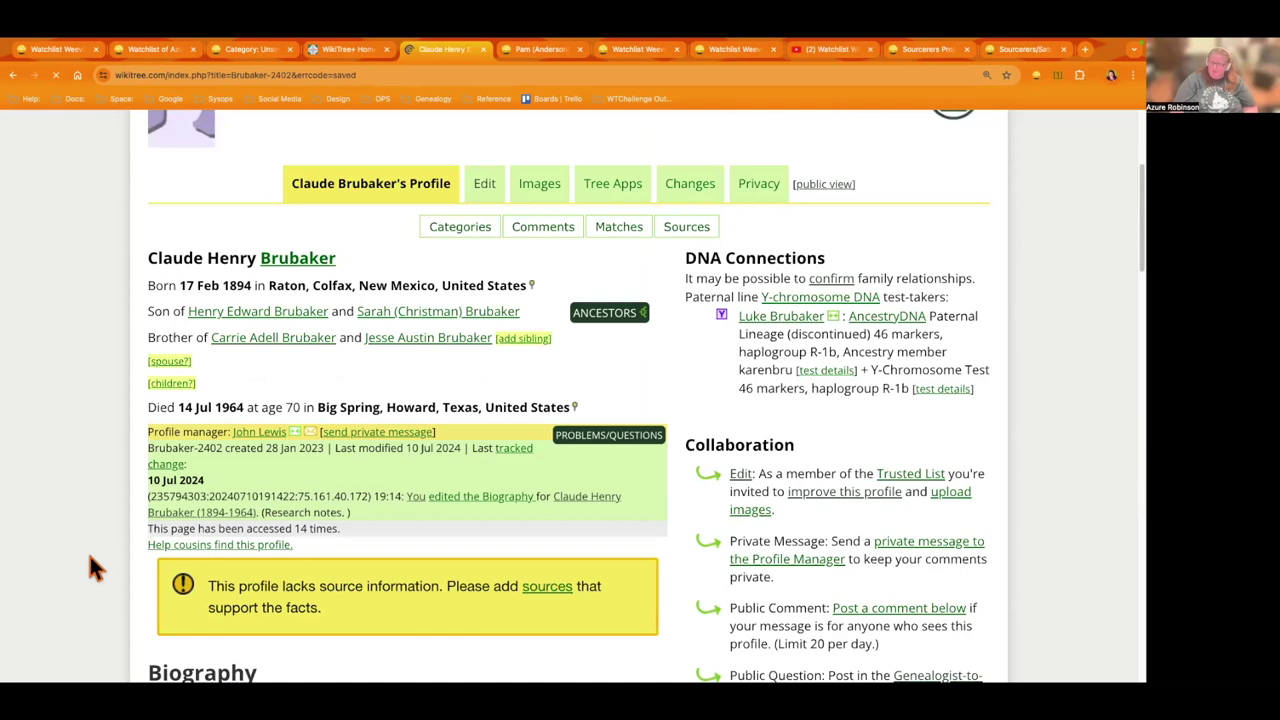
{"action": "scroll", "coordinate": [87, 550], "scroll_direction": "down", "scroll_amount": 10}
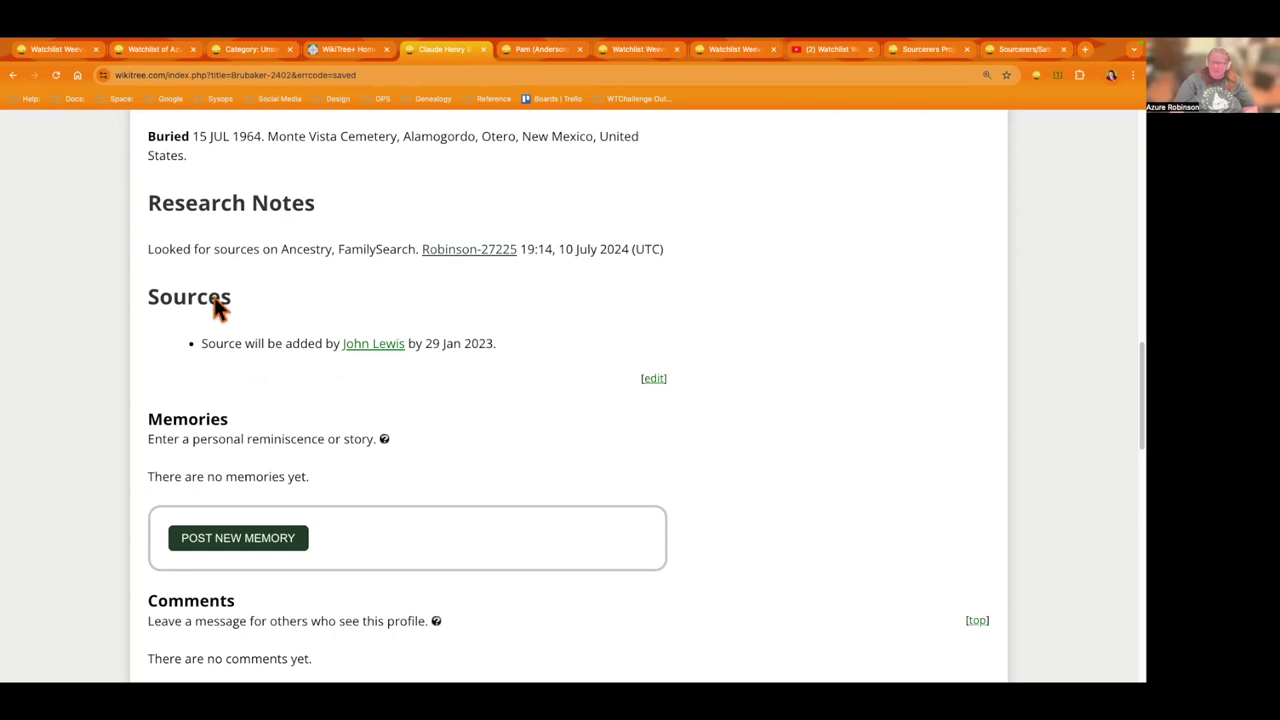
{"action": "scroll", "coordinate": [357, 294], "scroll_direction": "up", "scroll_amount": 1}
Step: Open the Week 7 (Unsourced) challenge page and its Research Notes help page
{"action": "key", "text": "ctrl+1"}
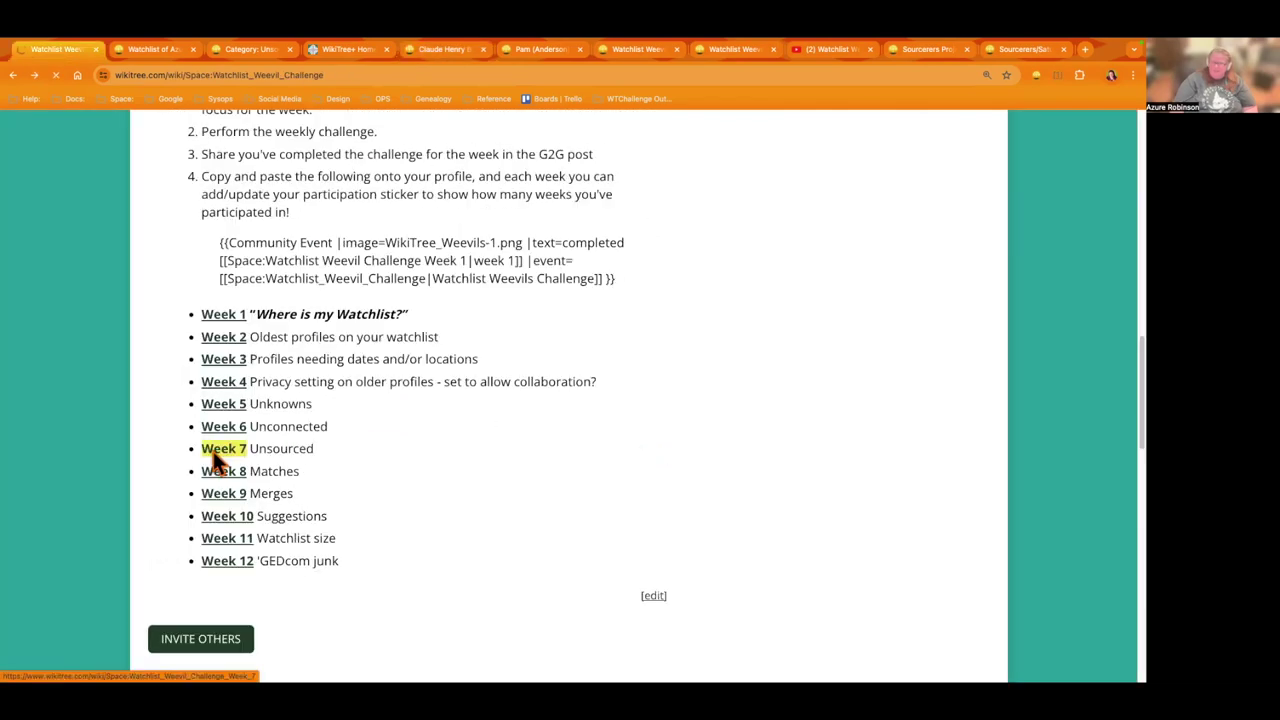
{"action": "left_click", "coordinate": [215, 461]}
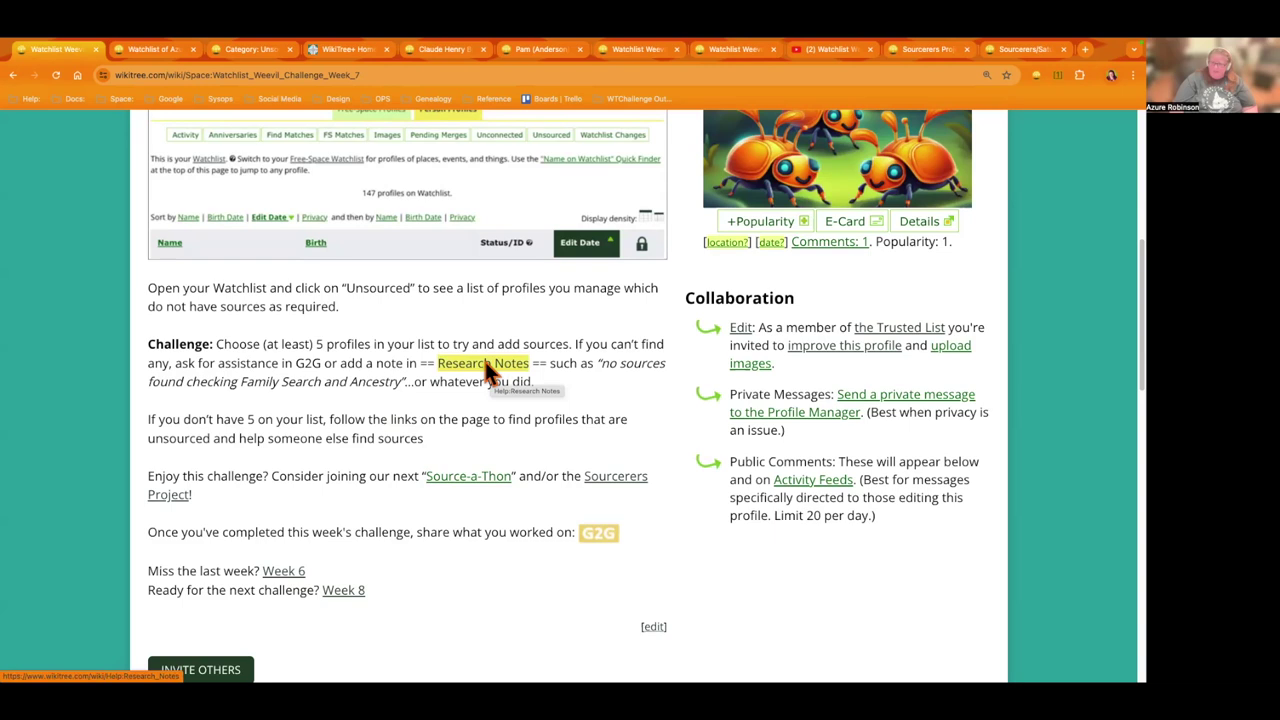
{"action": "left_click", "coordinate": [490, 370], "text": "ctrl"}
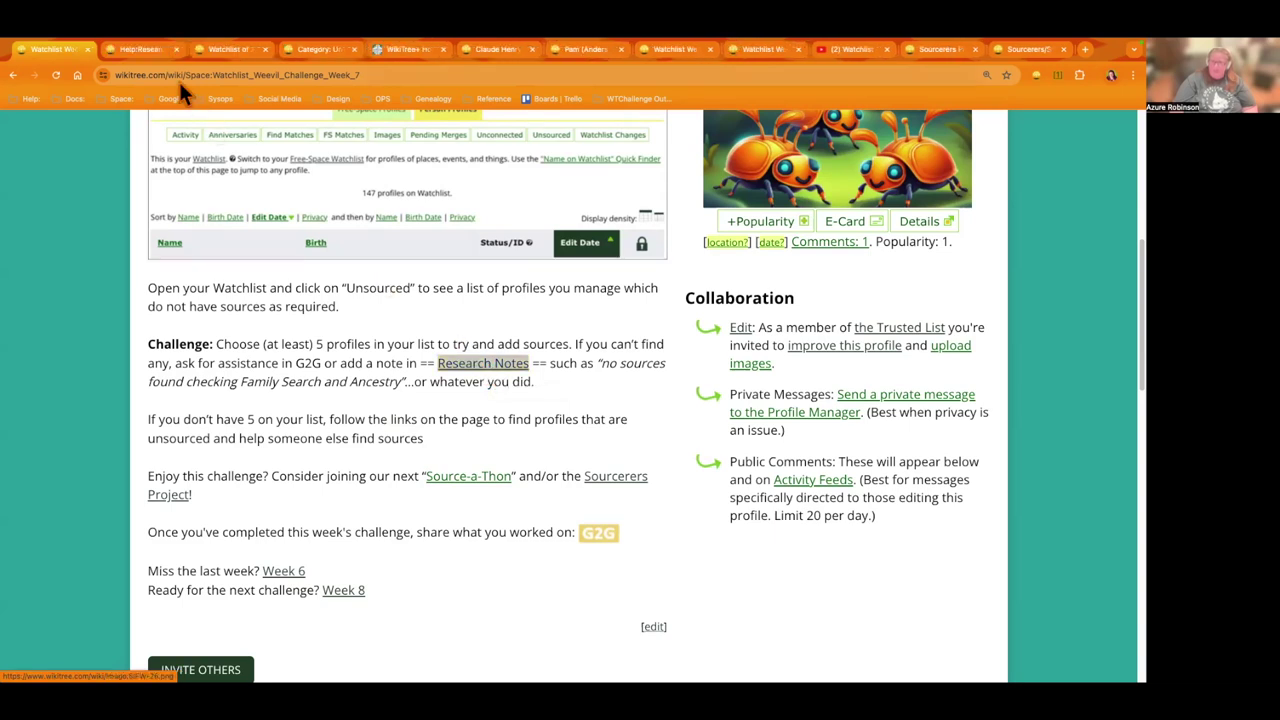
{"action": "left_click", "coordinate": [152, 52]}
Step: Read the Research Notes help, return to Week 7, then view the Sourcerers project page
{"action": "scroll", "coordinate": [85, 352], "scroll_direction": "down", "scroll_amount": 3}
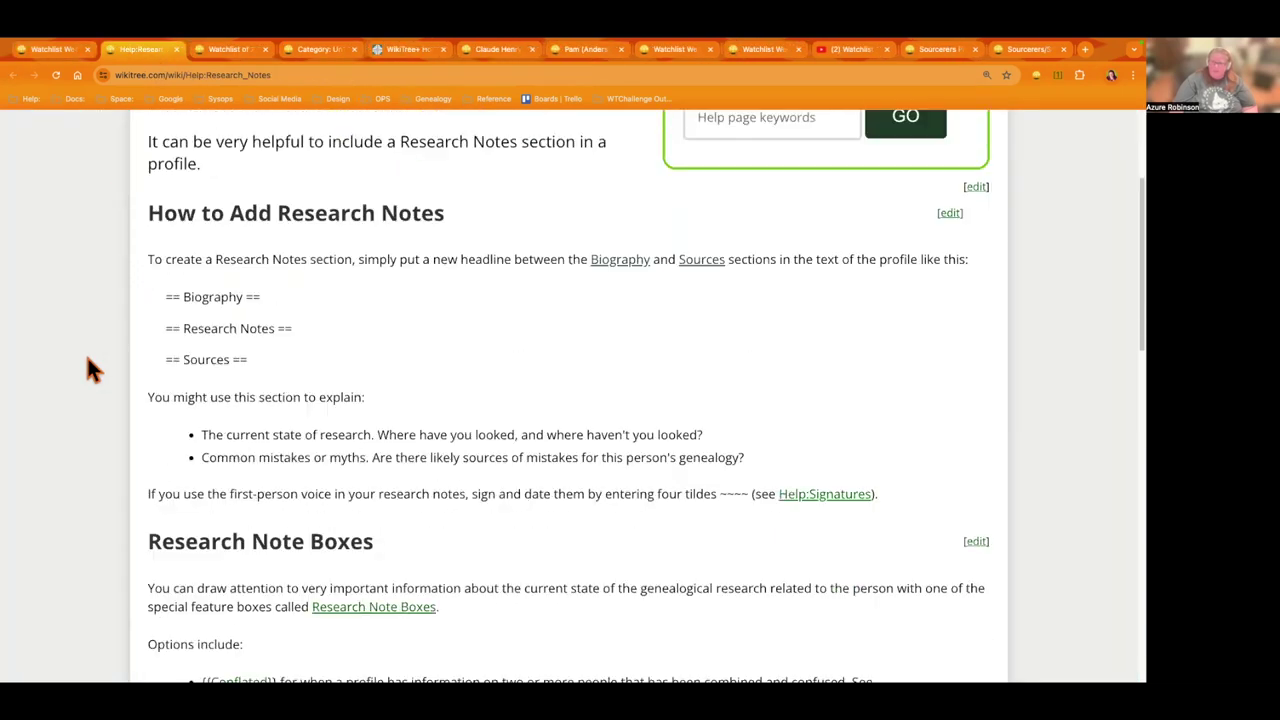
{"action": "scroll", "coordinate": [76, 240], "scroll_direction": "down", "scroll_amount": 2}
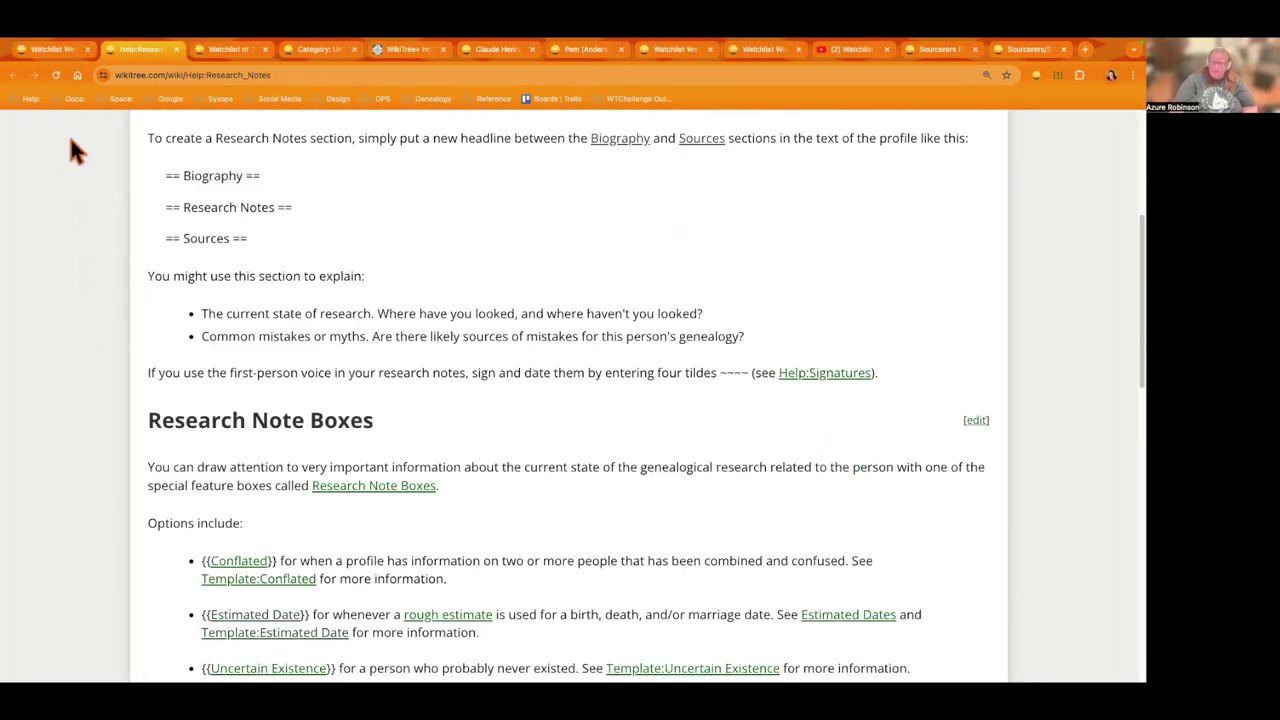
{"action": "left_click", "coordinate": [54, 50]}
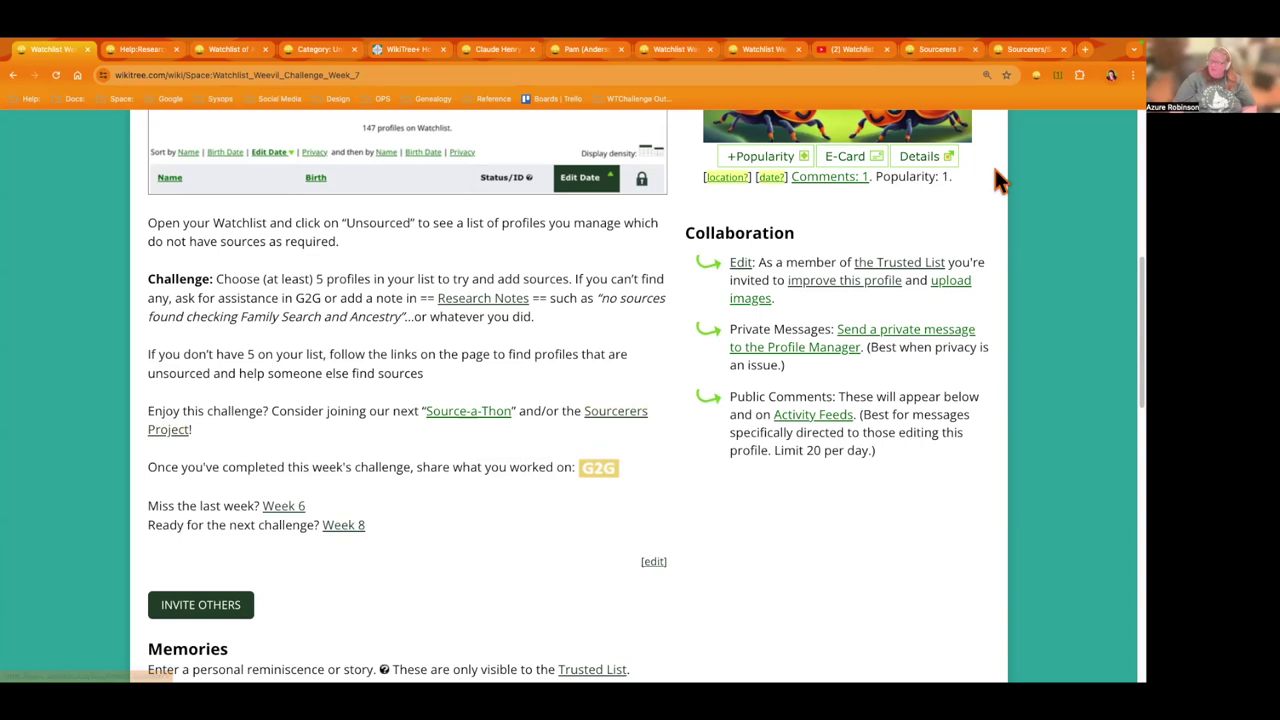
{"action": "left_click", "coordinate": [940, 48]}
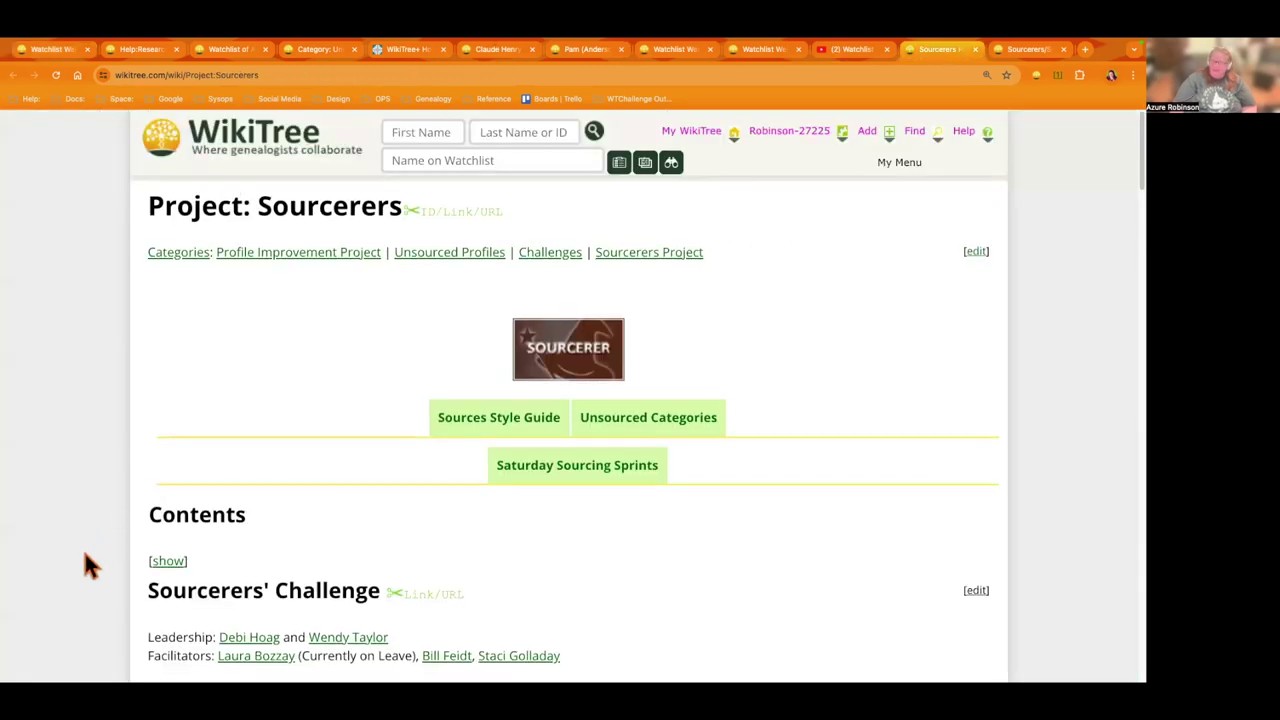
Step: Scroll the Sourcerers page, then bring up Saturday Sourcing Sprints and scroll to its challenge buttons
{"action": "scroll", "coordinate": [86, 562], "scroll_direction": "down", "scroll_amount": 2}
{"action": "scroll", "coordinate": [85, 565], "scroll_direction": "down", "scroll_amount": 1}
{"action": "scroll", "coordinate": [731, 486], "scroll_direction": "down", "scroll_amount": 8}
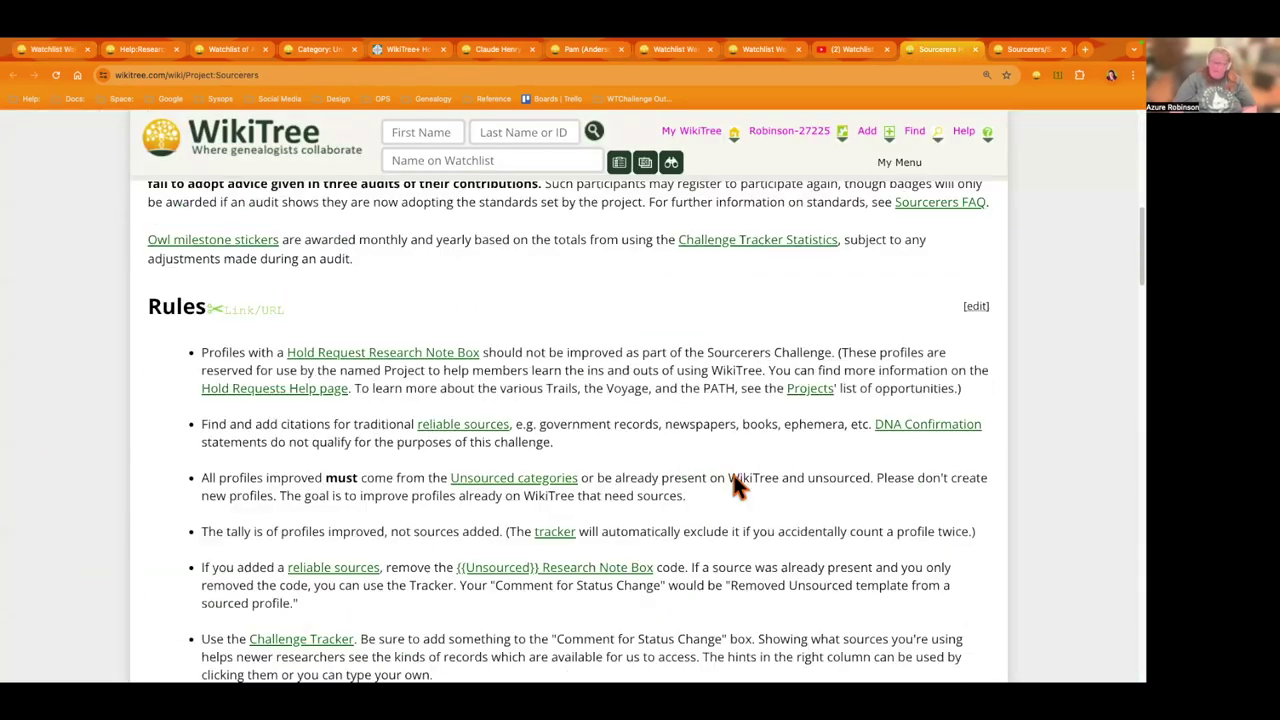
{"action": "scroll", "coordinate": [770, 460], "scroll_direction": "down", "scroll_amount": 5}
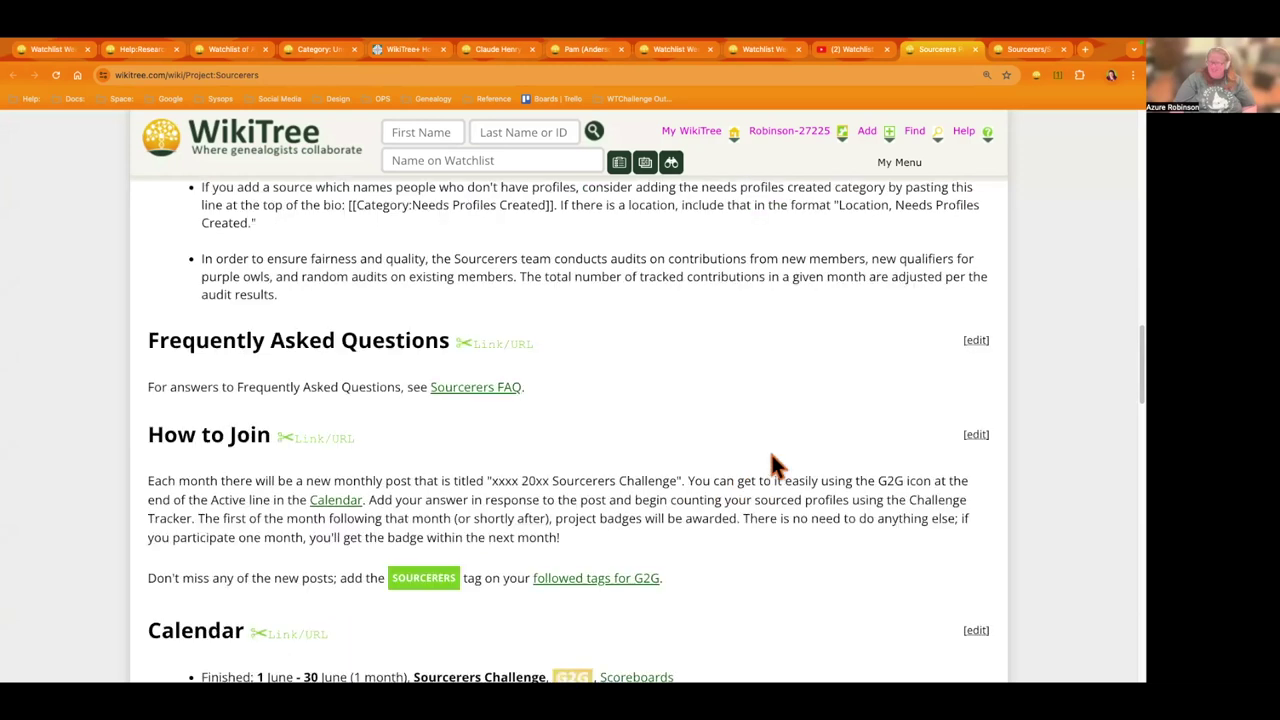
{"action": "scroll", "coordinate": [792, 384], "scroll_direction": "down", "scroll_amount": 1}
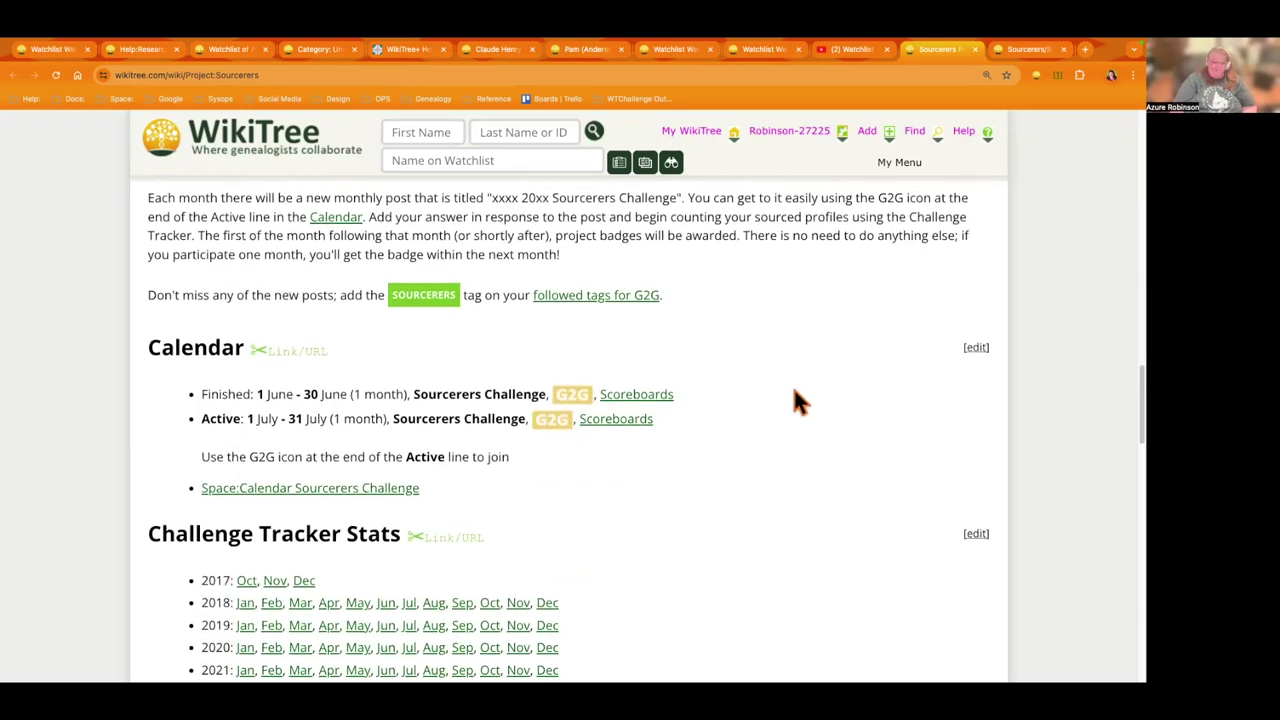
{"action": "left_click", "coordinate": [1026, 52]}
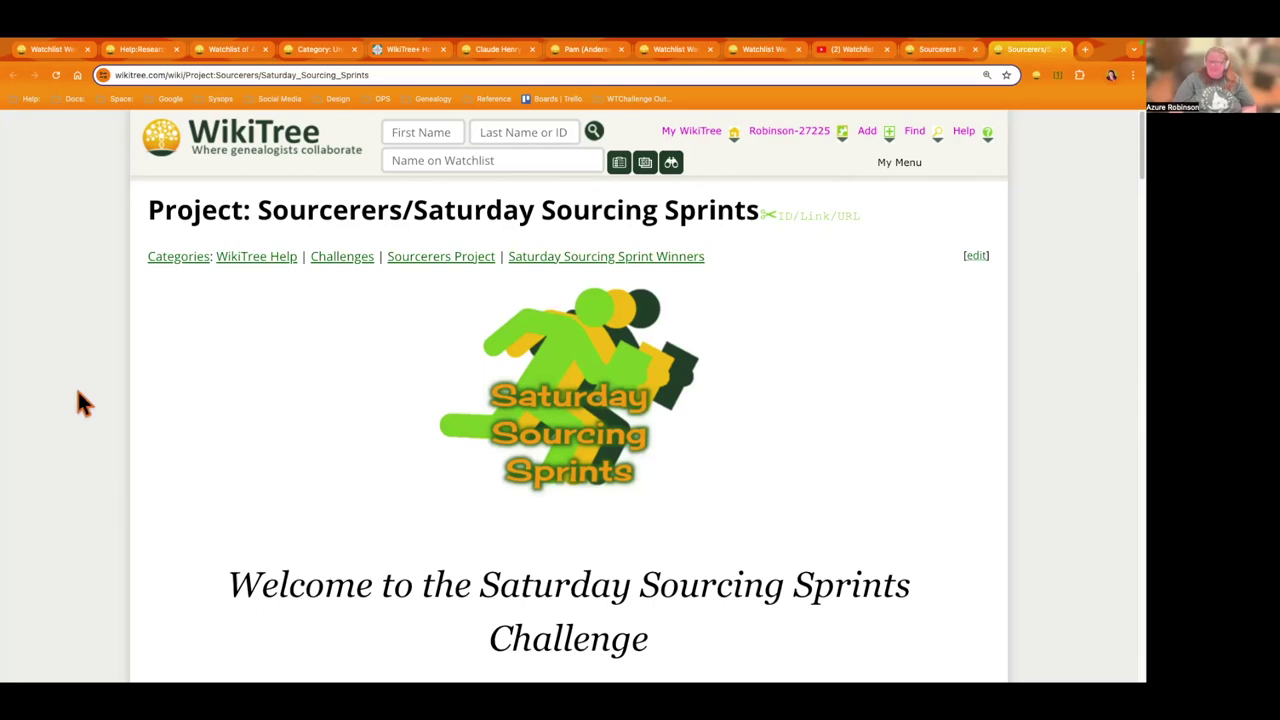
{"action": "scroll", "coordinate": [82, 403], "scroll_direction": "down", "scroll_amount": 2}
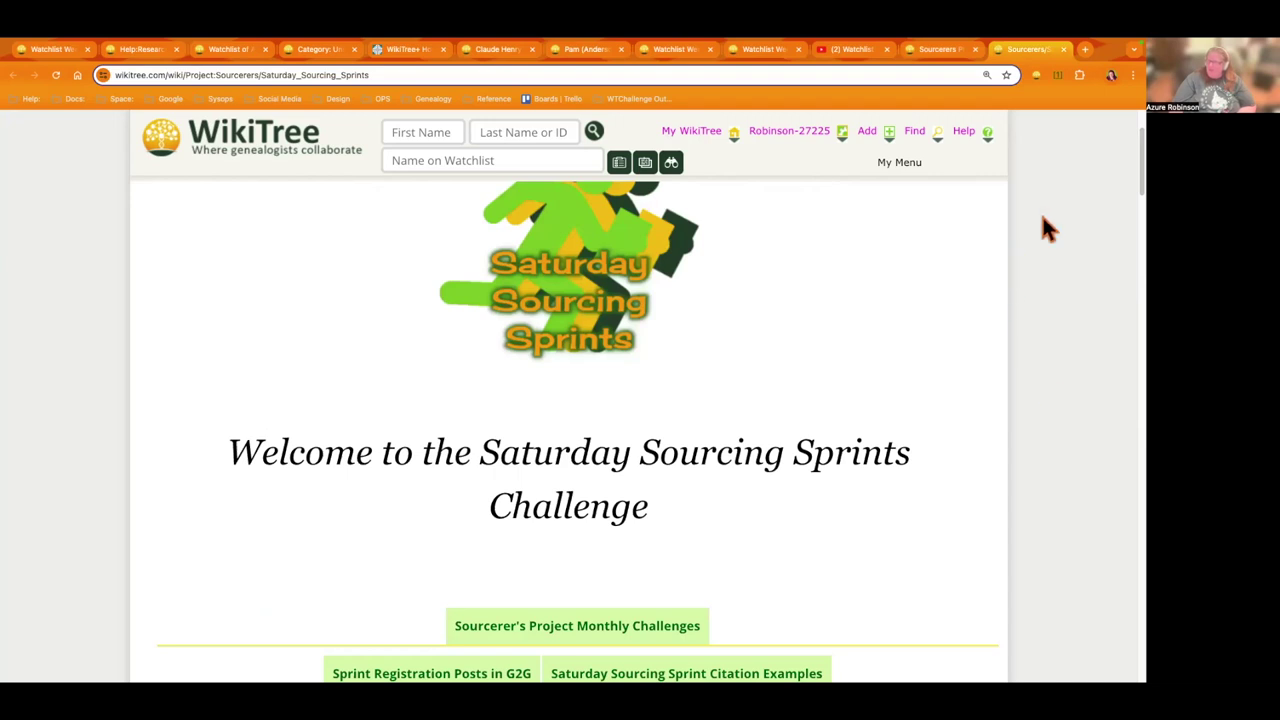
Step: Scroll the Week Two video's description and highlight the Challenge page link
{"action": "left_click", "coordinate": [853, 49]}
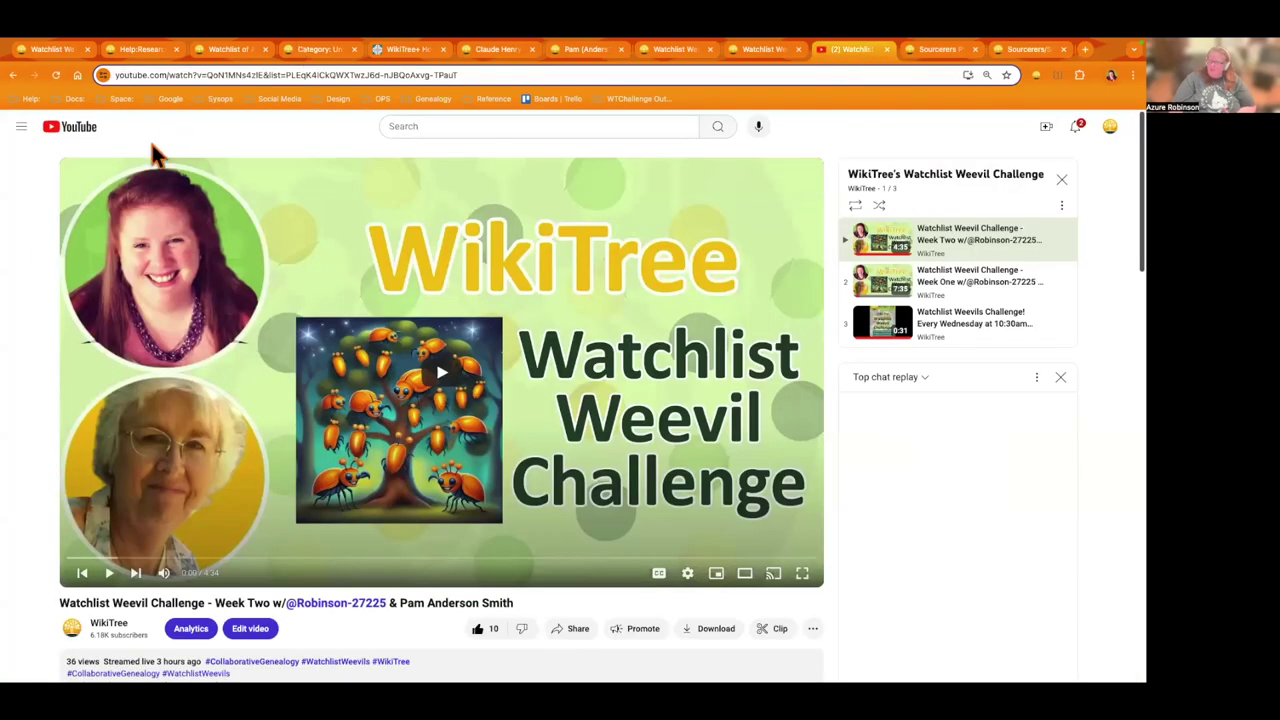
{"action": "scroll", "coordinate": [74, 440], "scroll_direction": "down", "scroll_amount": 2}
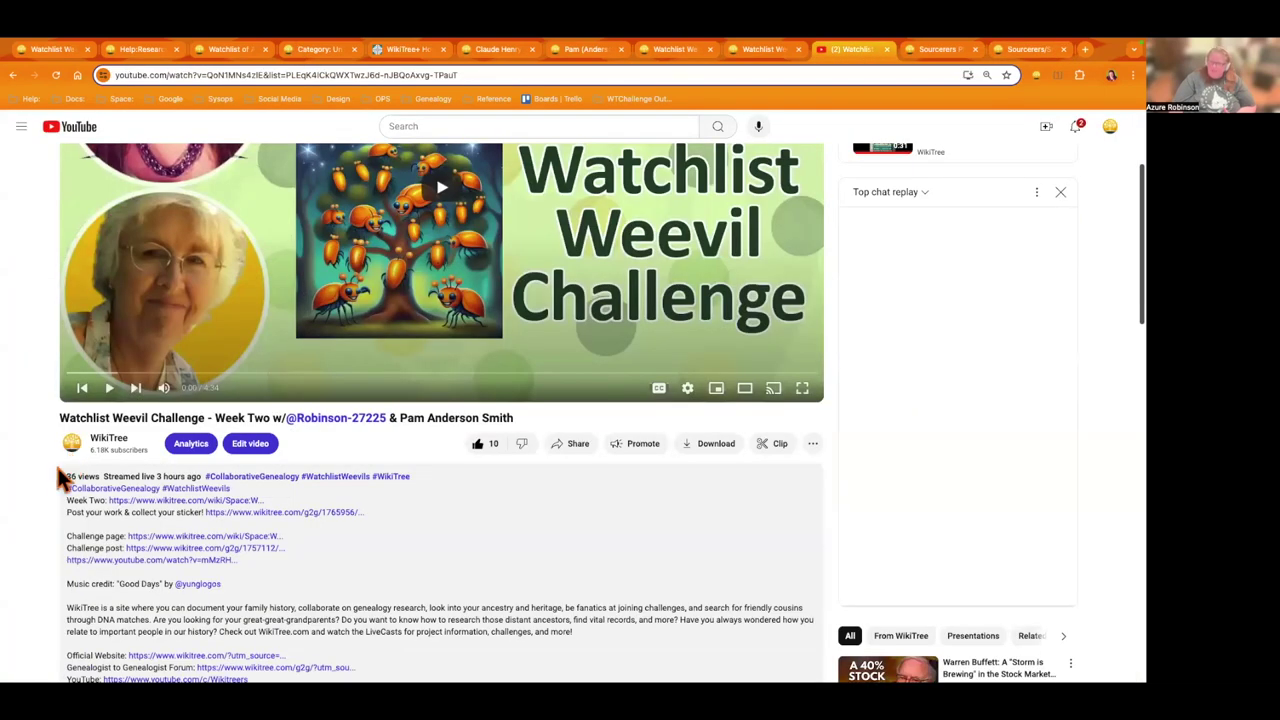
{"action": "scroll", "coordinate": [53, 464], "scroll_direction": "down", "scroll_amount": 2}
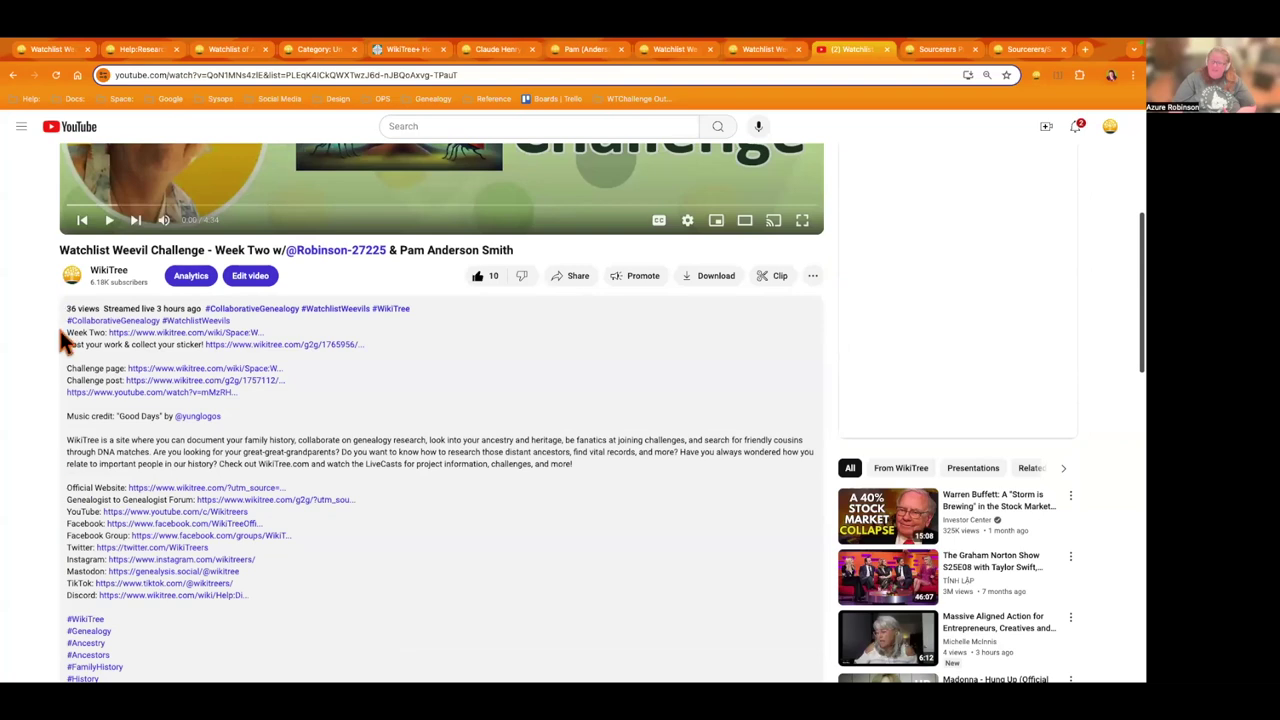
{"action": "scroll", "coordinate": [58, 325], "scroll_direction": "down", "scroll_amount": 1}
{"action": "left_click_drag", "start_coordinate": [64, 324], "coordinate": [281, 322]}
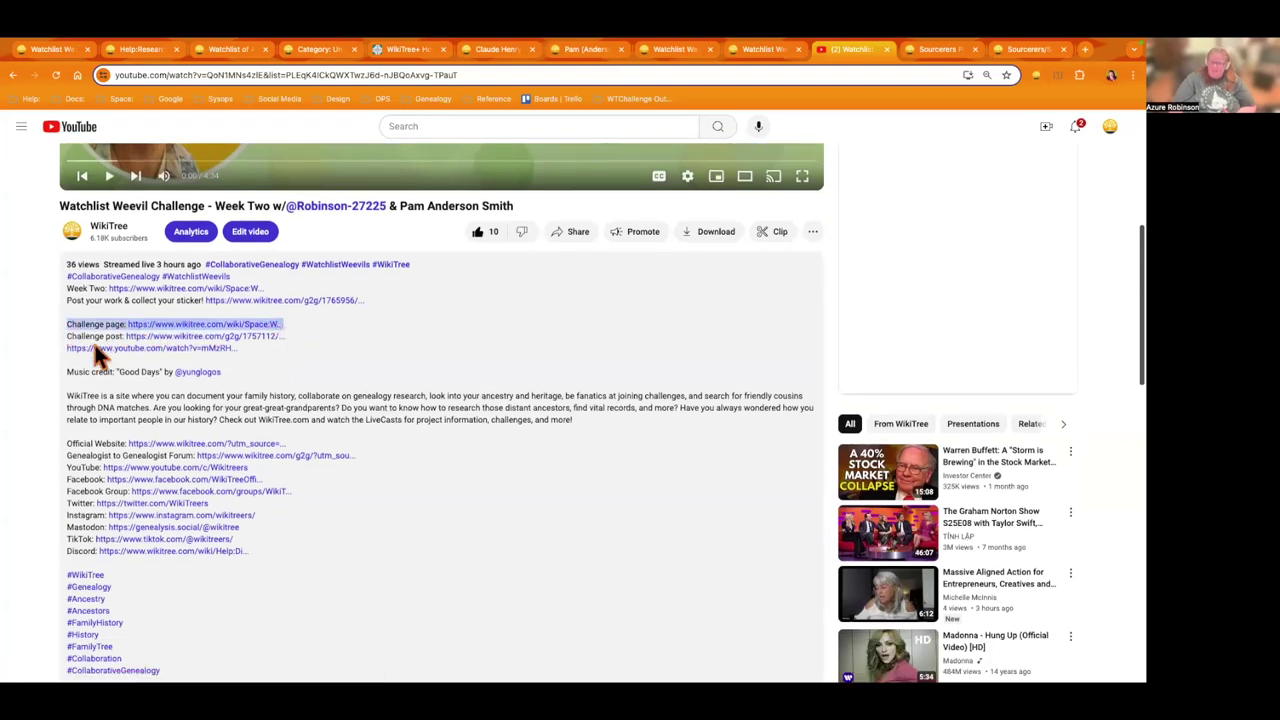
{"action": "left_click", "coordinate": [66, 338]}
Step: Highlight the Challenge post and video links, then switch to the G2G Week Two post
{"action": "left_click_drag", "start_coordinate": [64, 338], "coordinate": [286, 340]}
{"action": "left_click", "coordinate": [63, 362]}
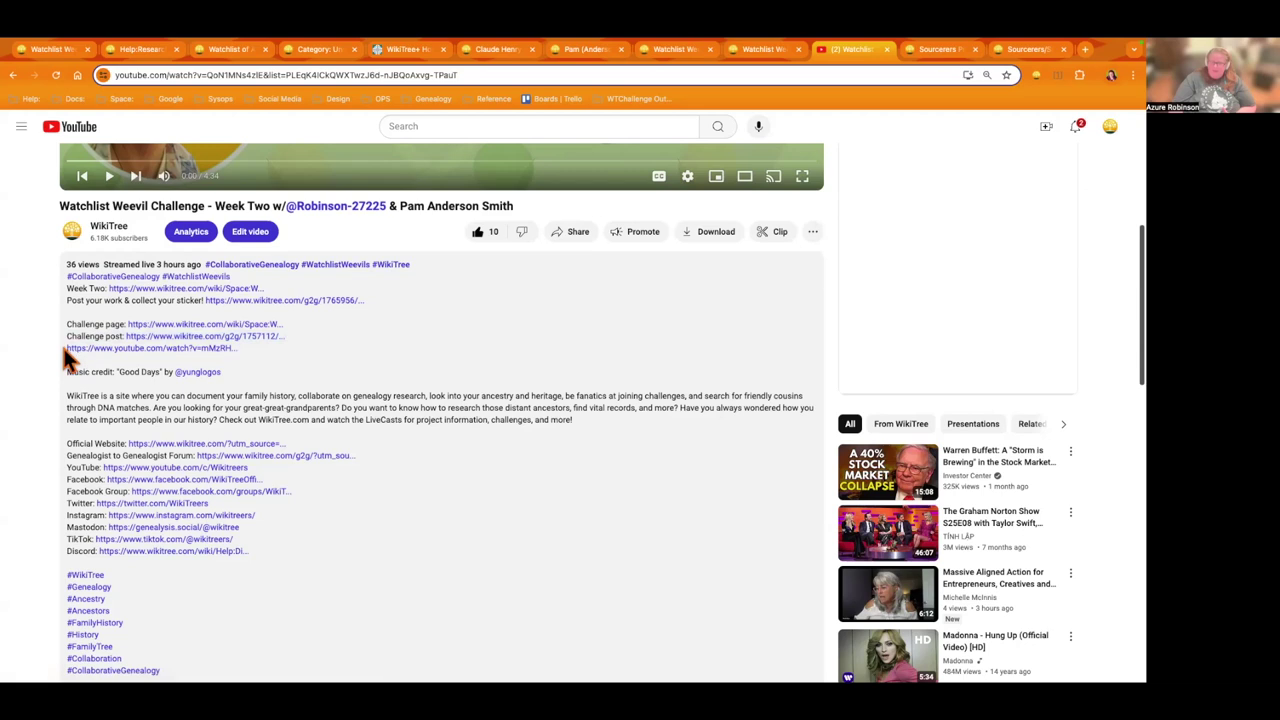
{"action": "left_click_drag", "start_coordinate": [64, 351], "coordinate": [225, 349]}
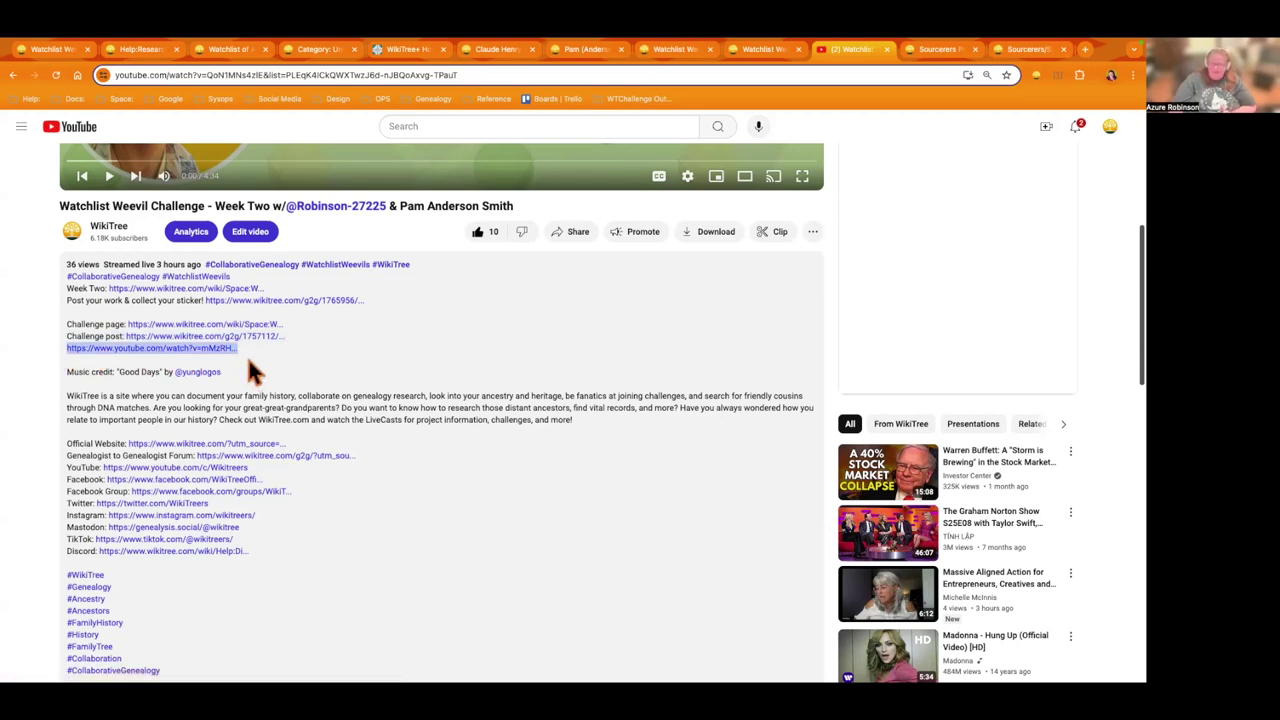
{"action": "left_click", "coordinate": [780, 52]}
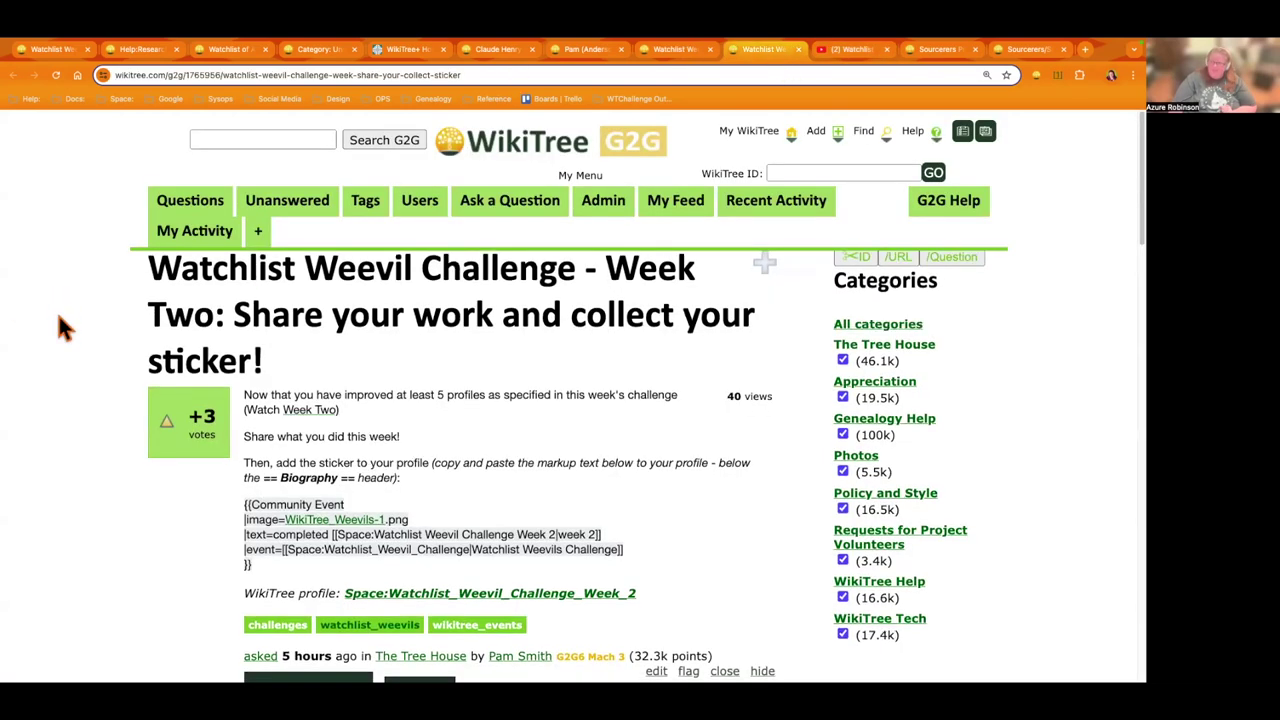
Step: Check the Week 2 page, then select the {{Community Event}} sticker markup in the G2G post
{"action": "left_click", "coordinate": [668, 50]}
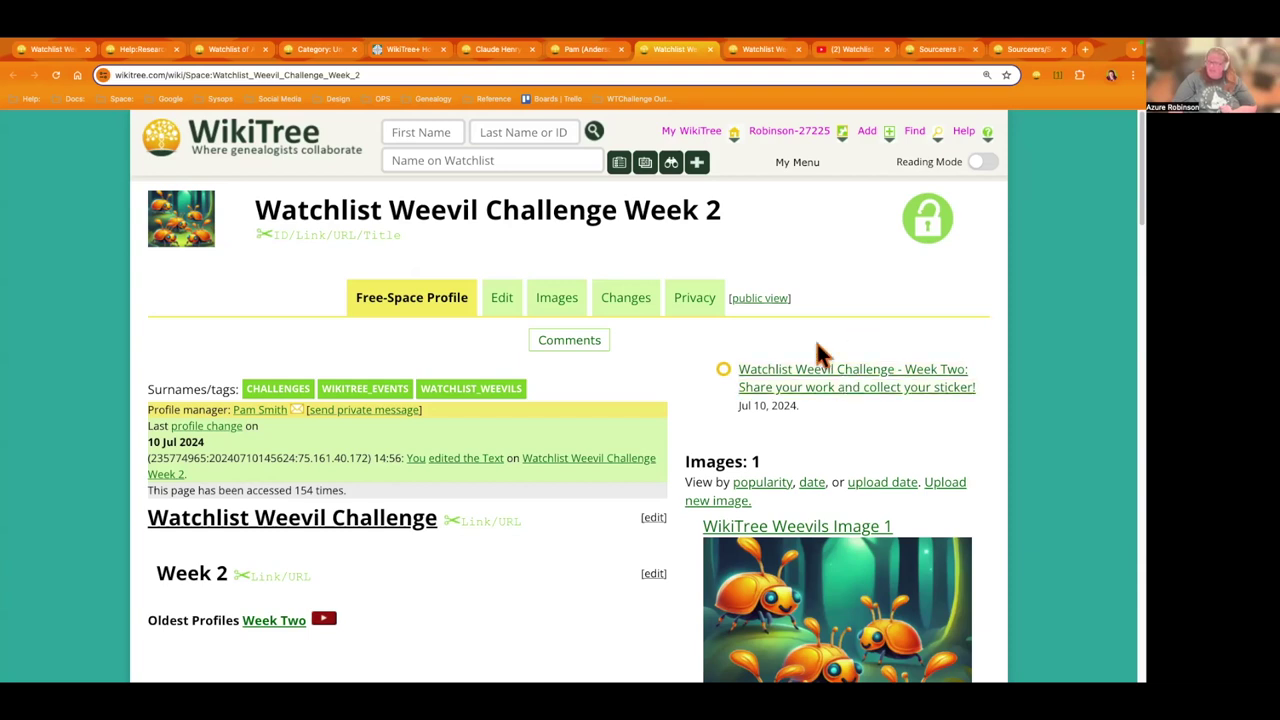
{"action": "left_click", "coordinate": [760, 49]}
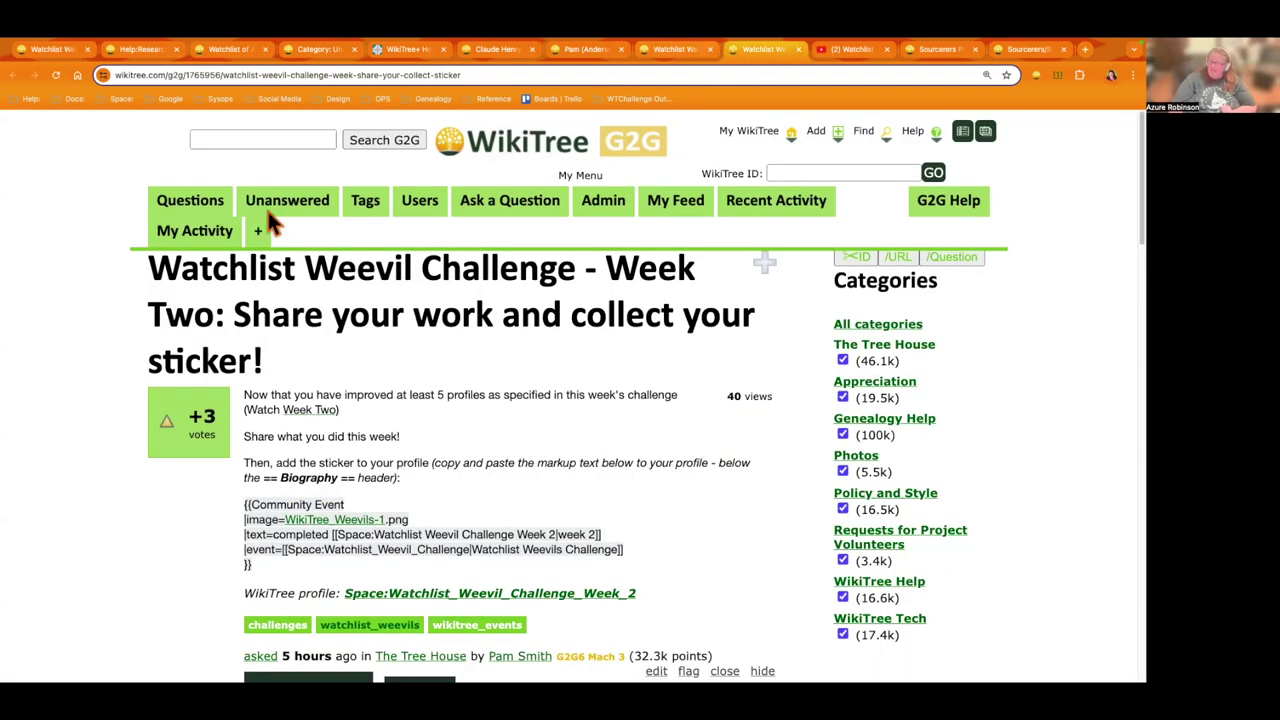
{"action": "scroll", "coordinate": [118, 491], "scroll_direction": "down", "scroll_amount": 1}
{"action": "scroll", "coordinate": [120, 500], "scroll_direction": "down", "scroll_amount": 3}
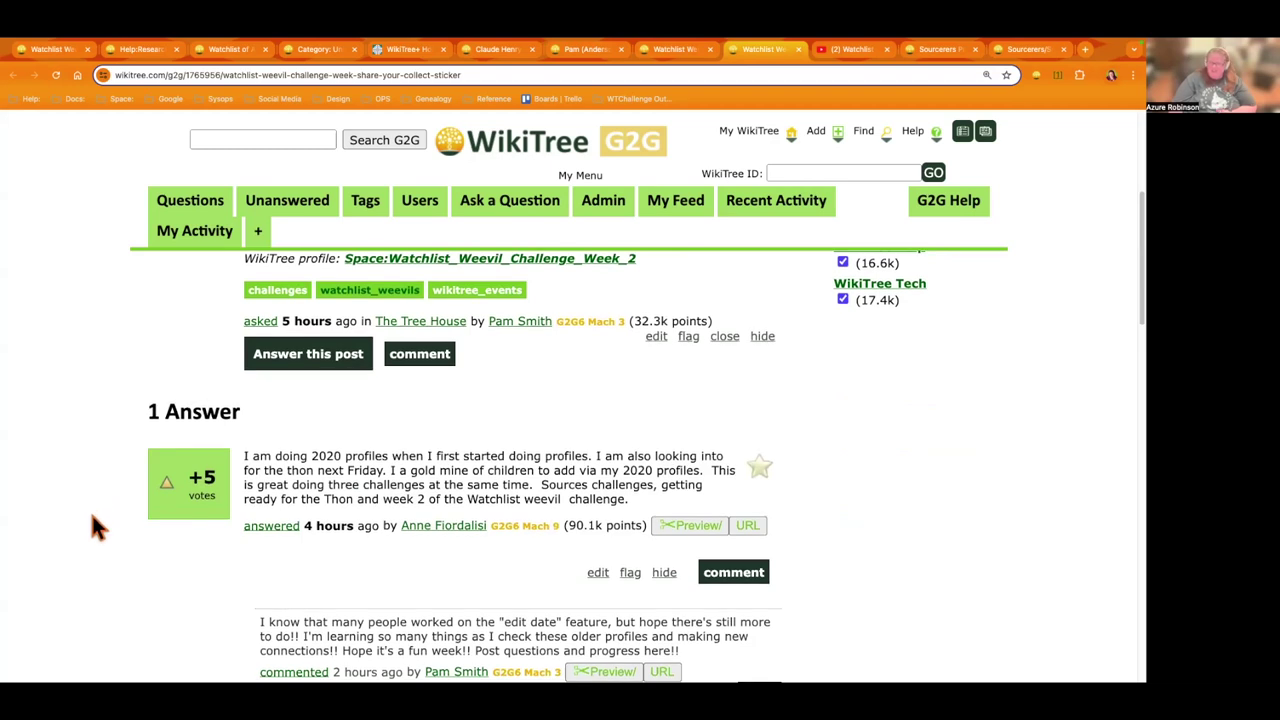
{"action": "scroll", "coordinate": [114, 448], "scroll_direction": "up", "scroll_amount": 2}
{"action": "scroll", "coordinate": [113, 448], "scroll_direction": "up", "scroll_amount": 1}
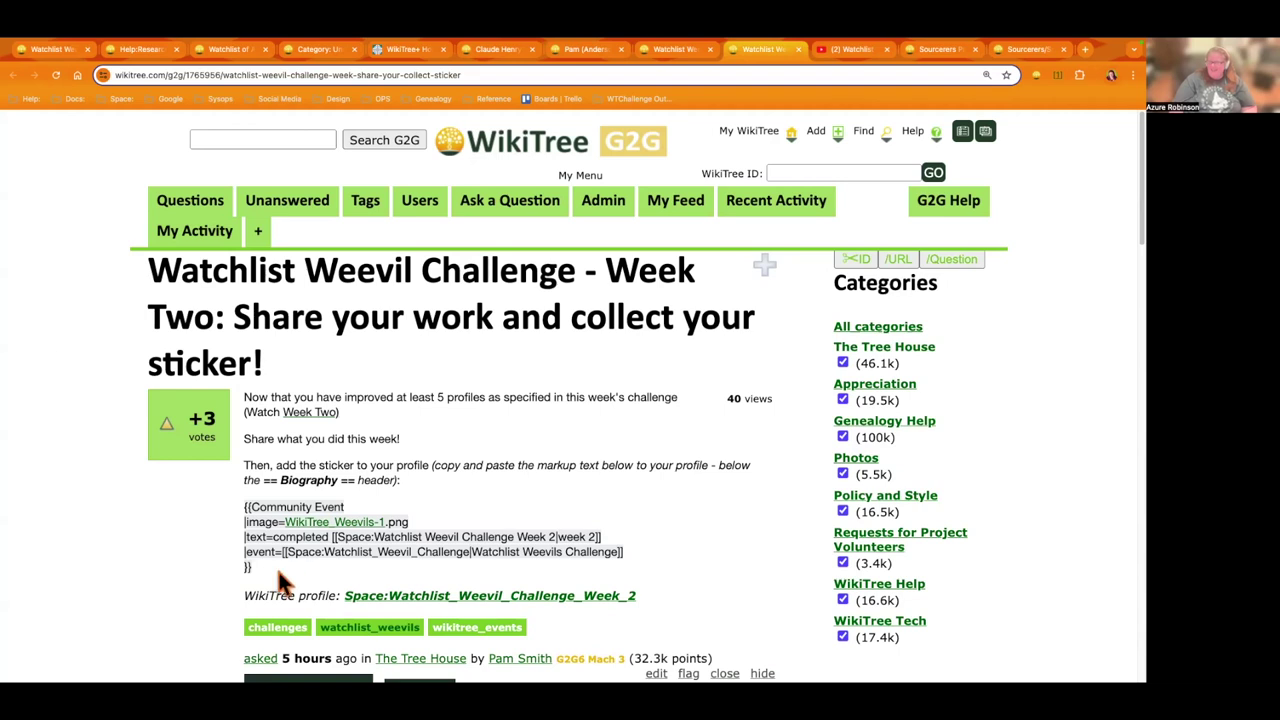
{"action": "left_click_drag", "start_coordinate": [262, 566], "coordinate": [170, 522]}
{"action": "key", "text": "ctrl+c"}
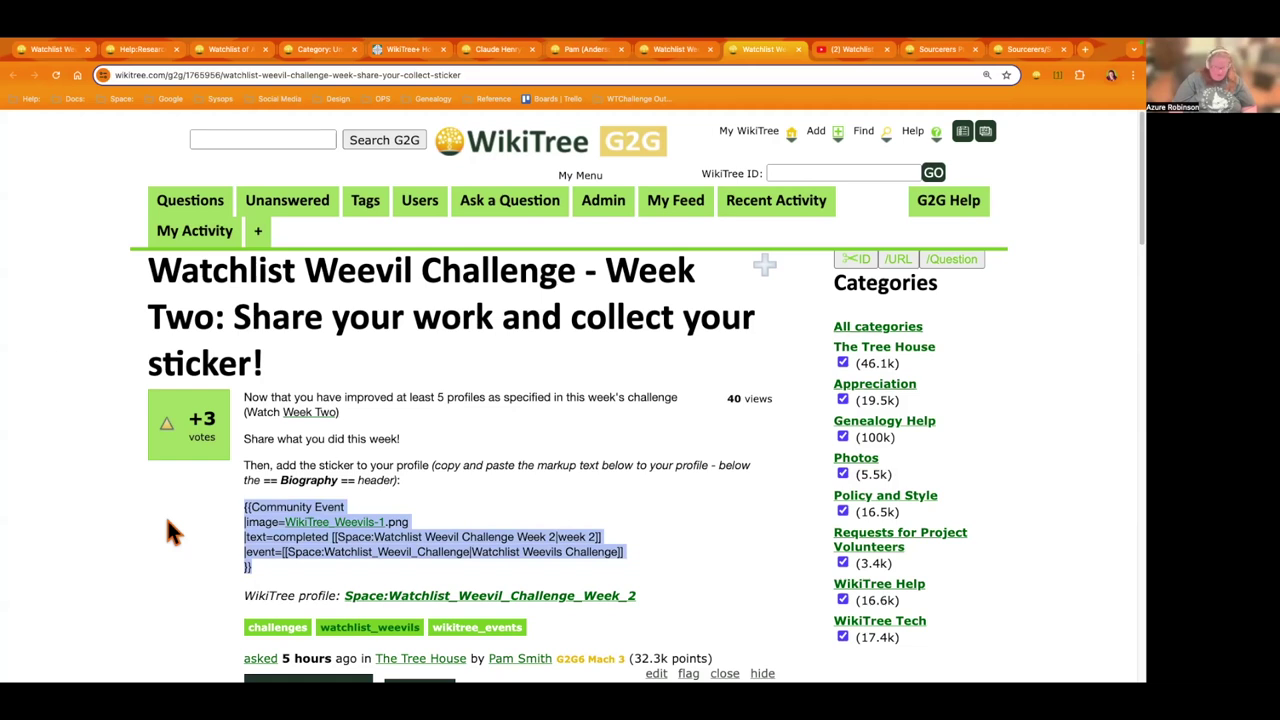
{"action": "left_click", "coordinate": [165, 514]}
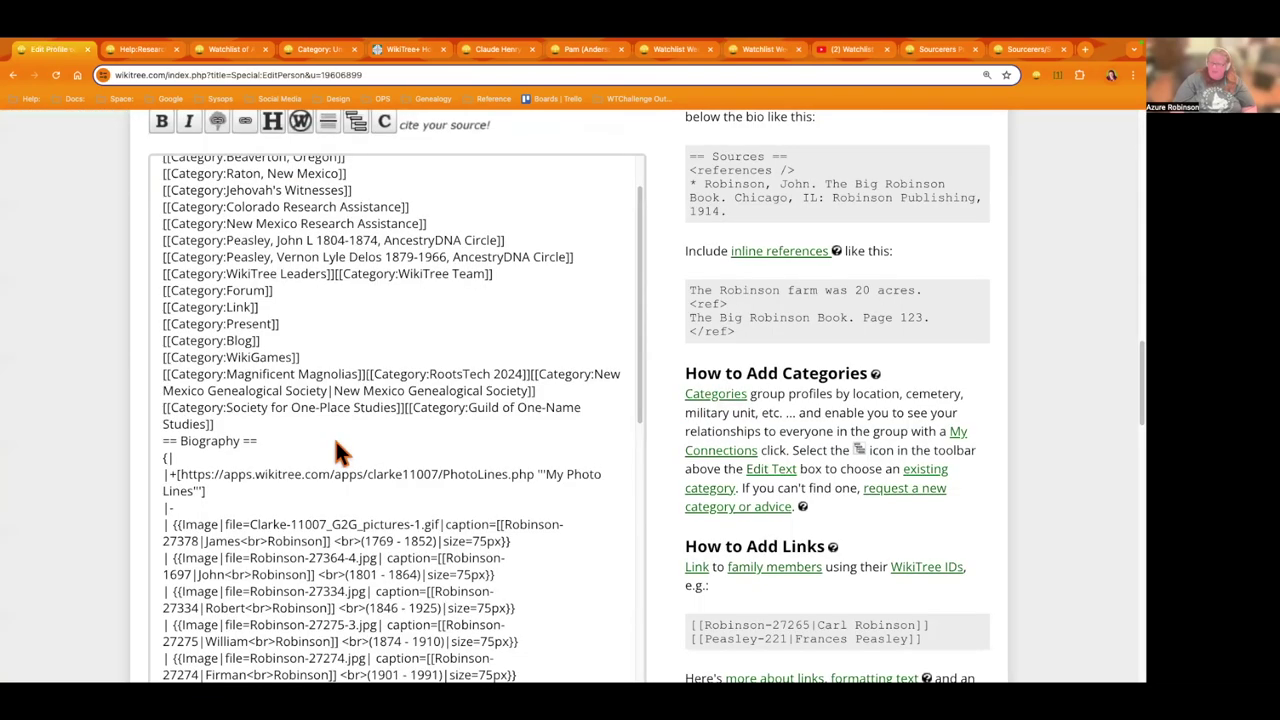
Step: Paste the Watchlist Weevils sticker under == Biography == and change both week 2 labels to 1
{"action": "left_click", "coordinate": [336, 446]}
{"action": "key", "text": "ctrl+v"}
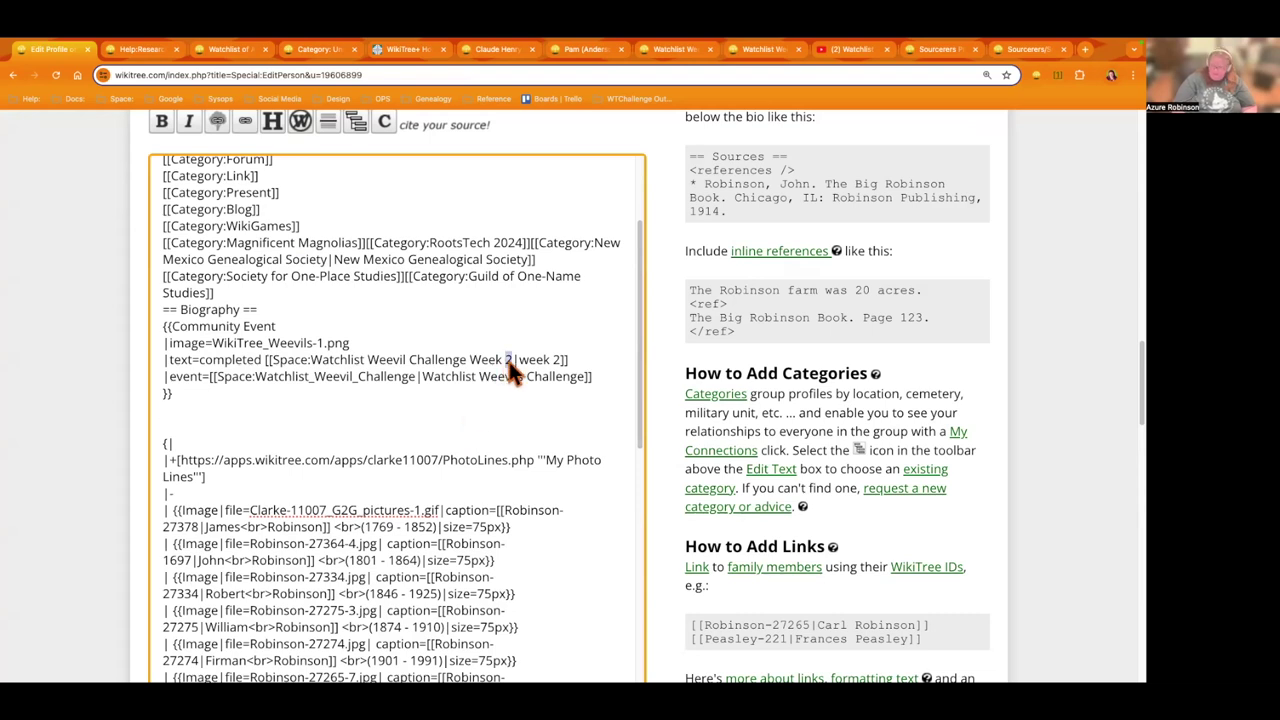
{"action": "type", "text": "1"}
{"action": "double_click", "coordinate": [559, 362]}
{"action": "type", "text": "1"}
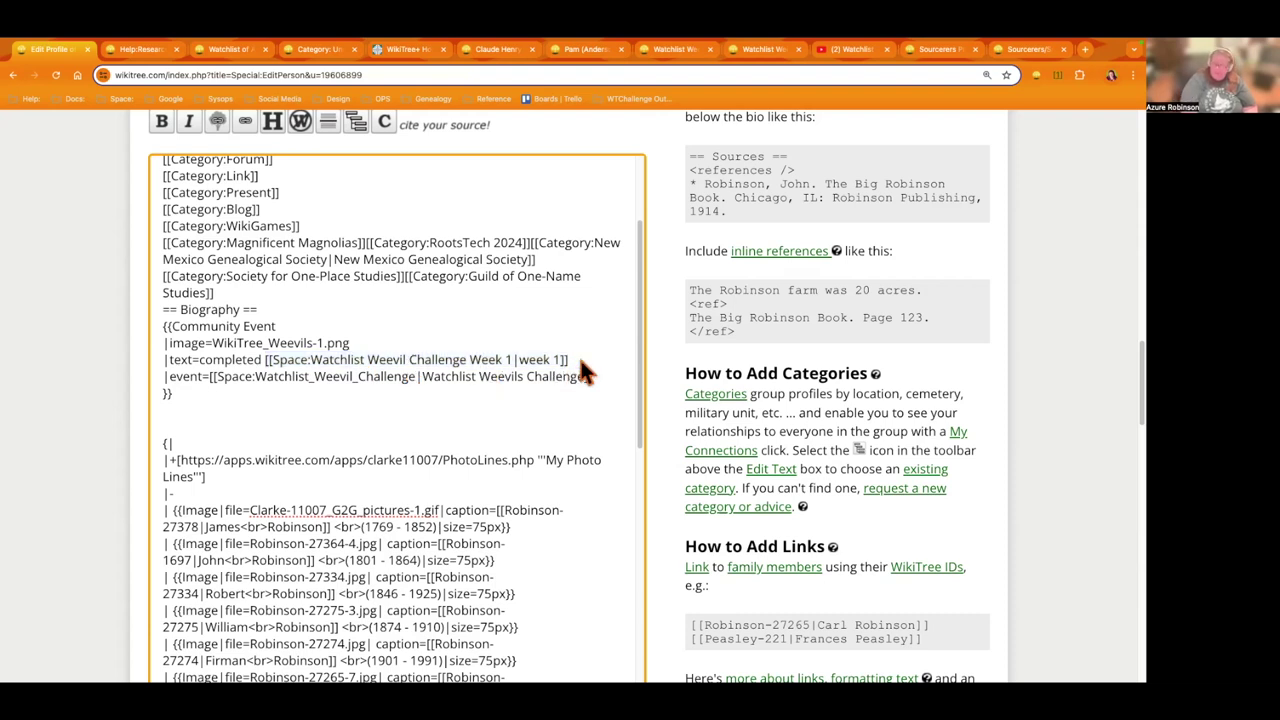
Step: Extend the sticker with 'through' and a second challenge link set to week 7
{"action": "type", "text": "through"}
{"action": "type", "text": "[[Space:Watchlist Weevil Challenge Week 1|week 1]]"}
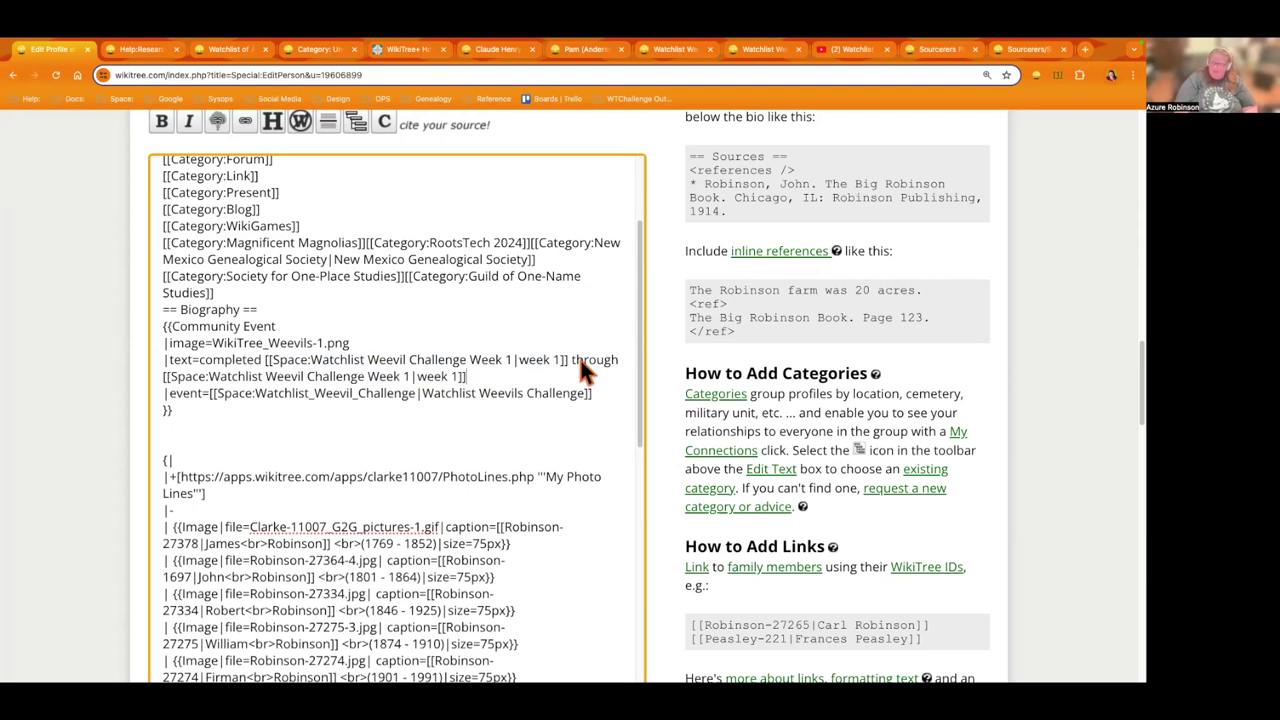
{"action": "key", "text": "Left"}
{"action": "key", "text": "Left"}
{"action": "key", "text": "BackSpace"}
{"action": "type", "text": "7"}
{"action": "key", "text": "Left"}
{"action": "key", "text": "Left"}
{"action": "key", "text": "Left"}
Step: Review the edited biography, then return to the Category: Unsourced Profiles page
{"action": "scroll", "coordinate": [92, 399], "scroll_direction": "down", "scroll_amount": 3}
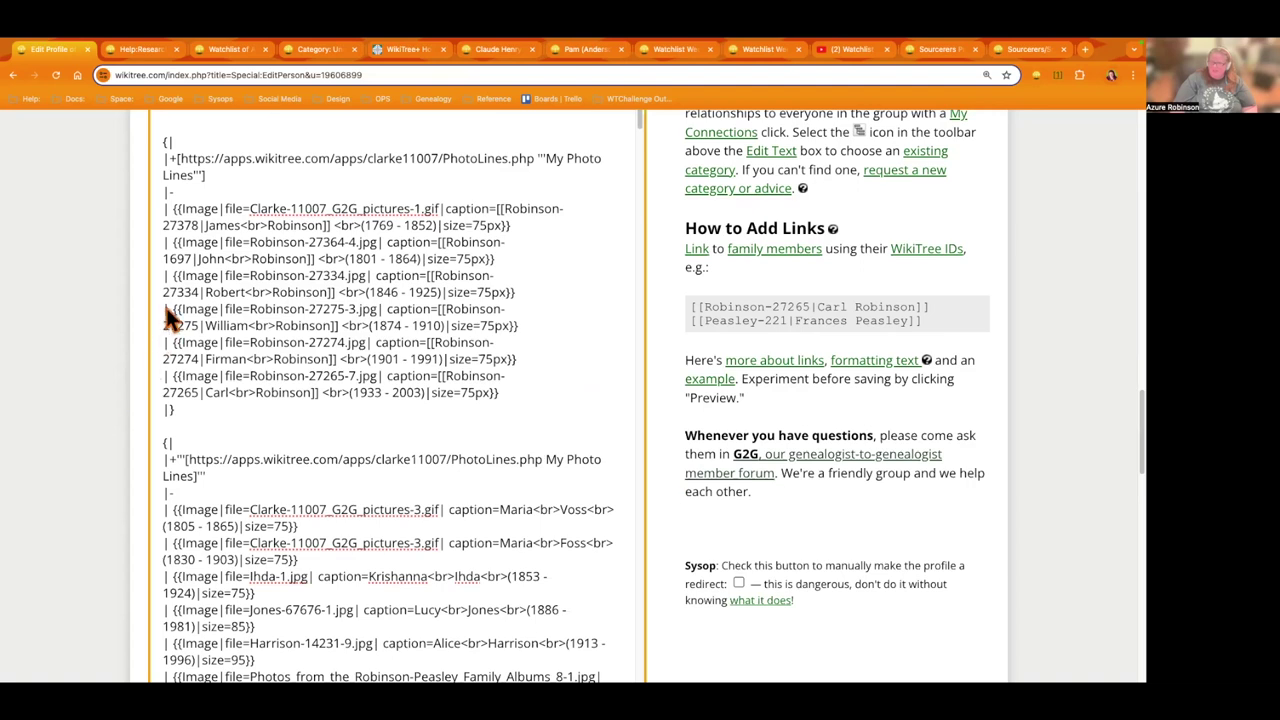
{"action": "scroll", "coordinate": [68, 353], "scroll_direction": "down", "scroll_amount": 4}
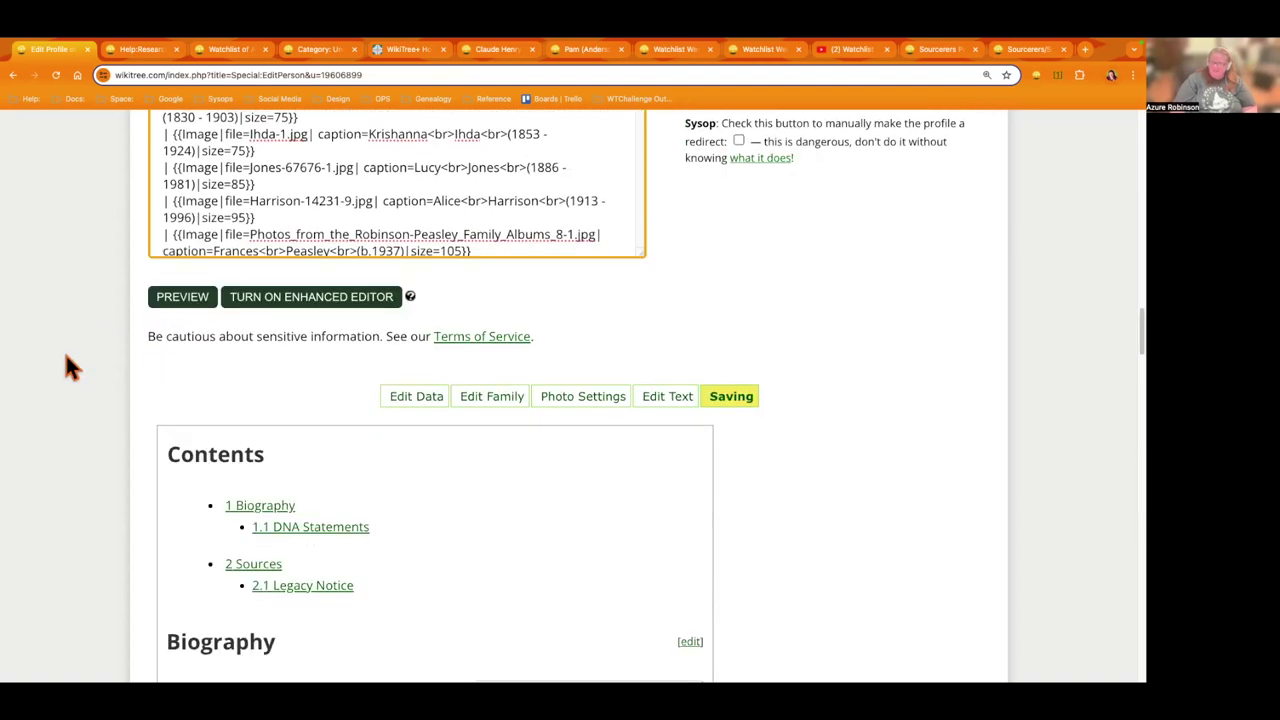
{"action": "scroll", "coordinate": [63, 360], "scroll_direction": "down", "scroll_amount": 4}
{"action": "scroll", "coordinate": [445, 312], "scroll_direction": "up", "scroll_amount": 1}
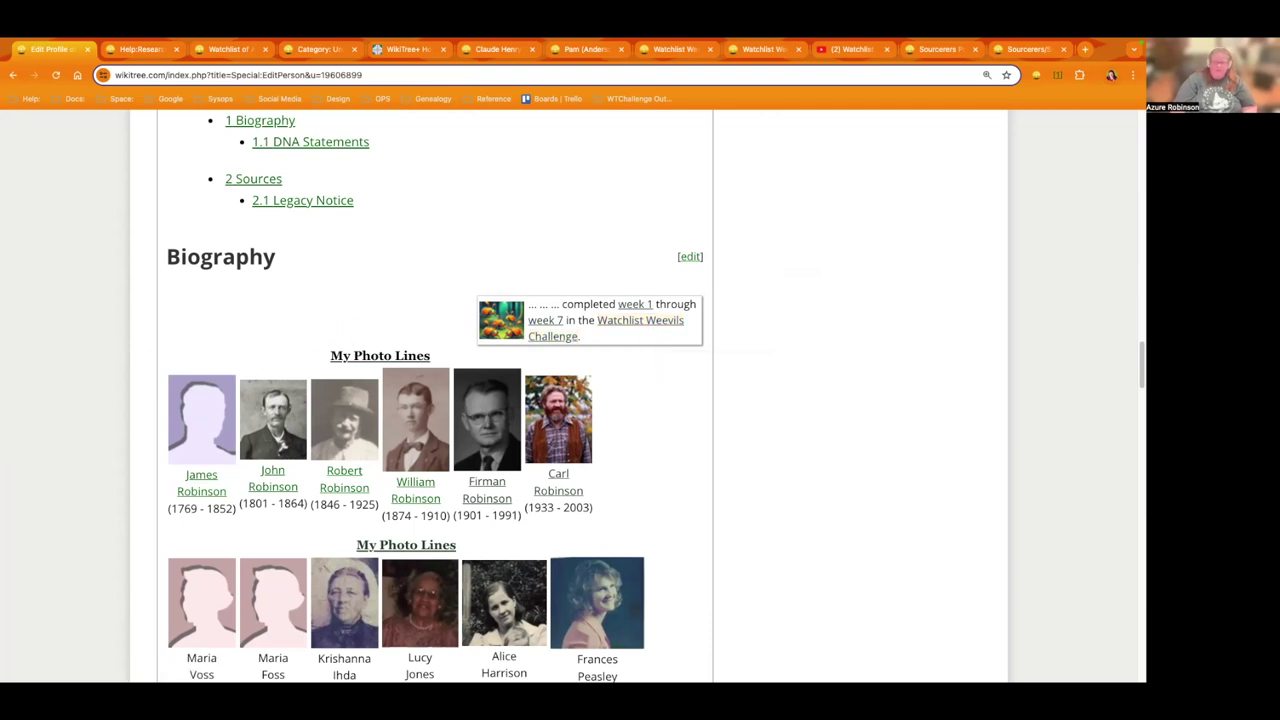
{"action": "key", "text": "ctrl+4"}
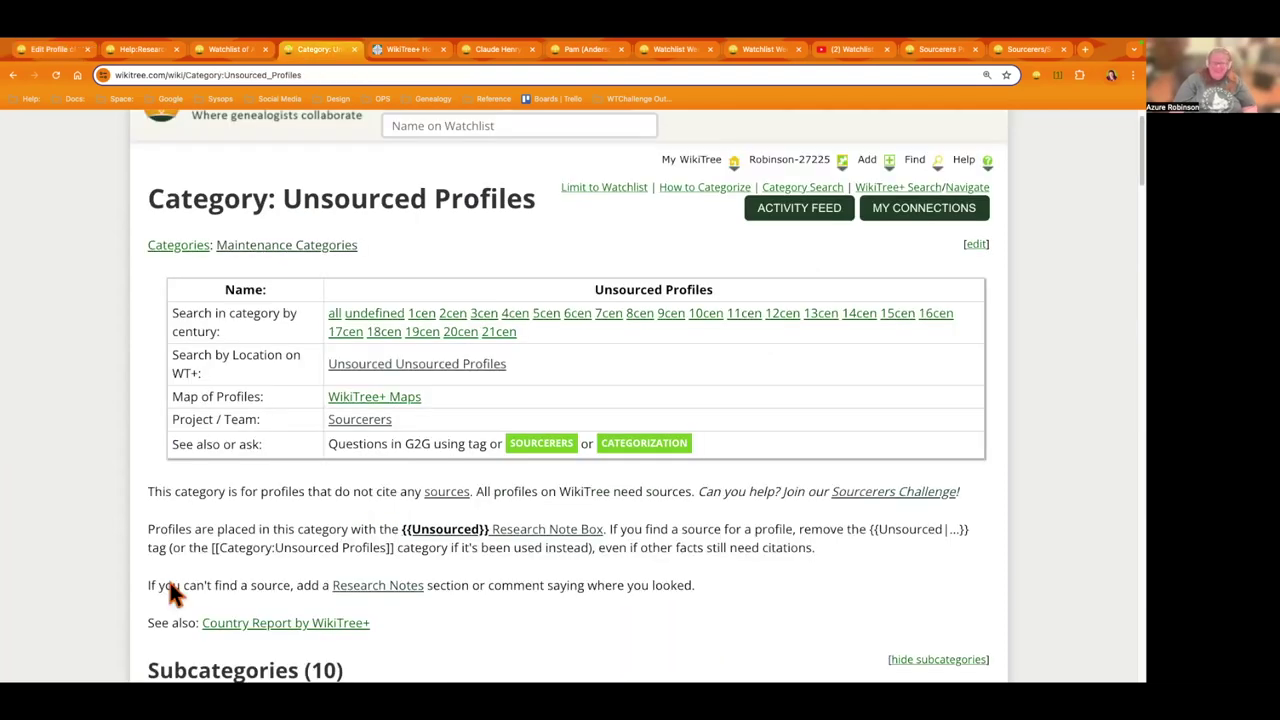